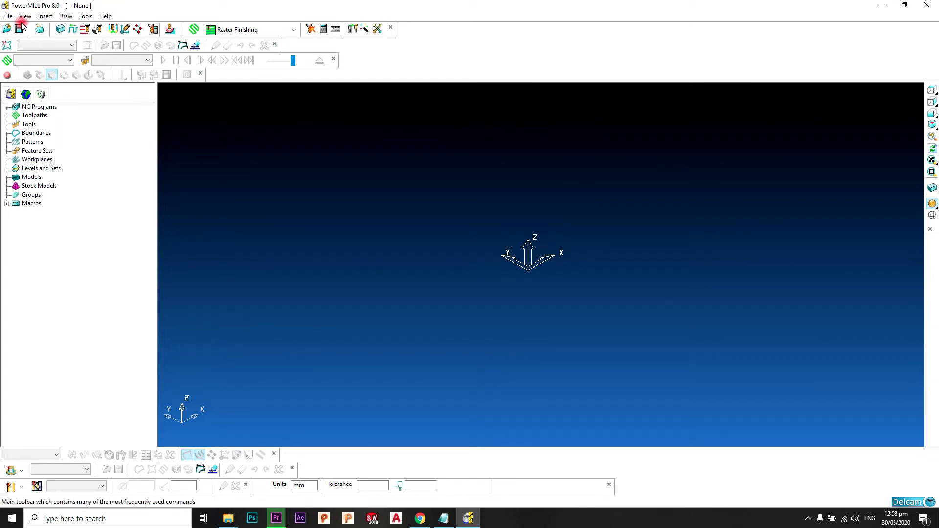
Review the list of corner finishing strategies in Notepad and return to PowerMILL.
click(444, 518)
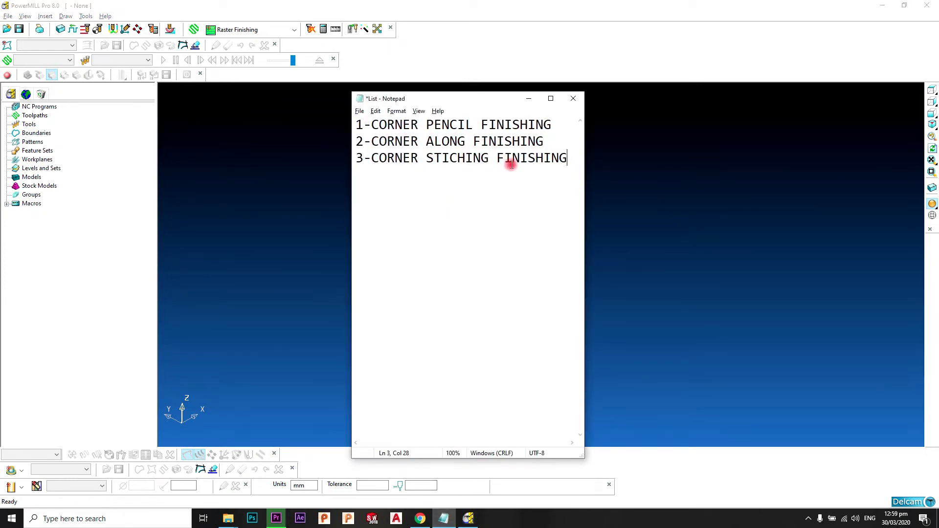
click(529, 100)
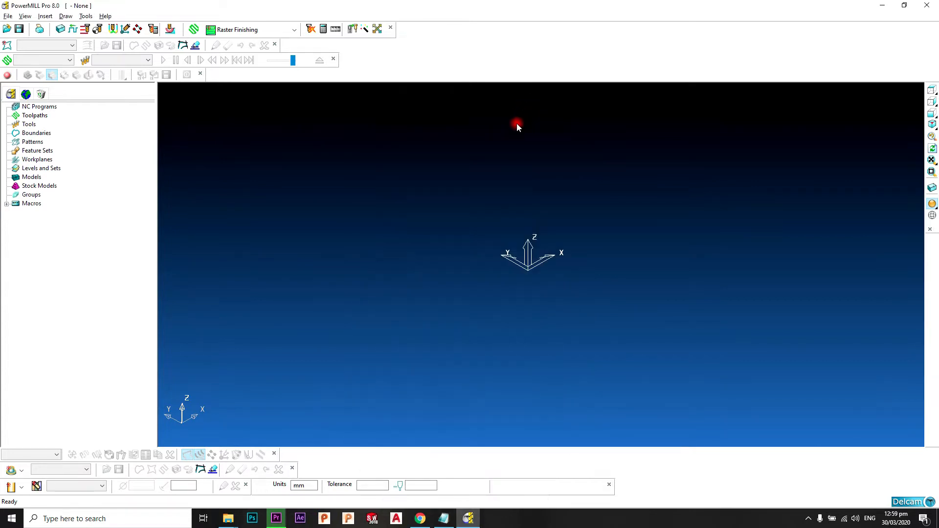
Open the example model cowling.dgk from the PowerMILL examples folder.
click(8, 15)
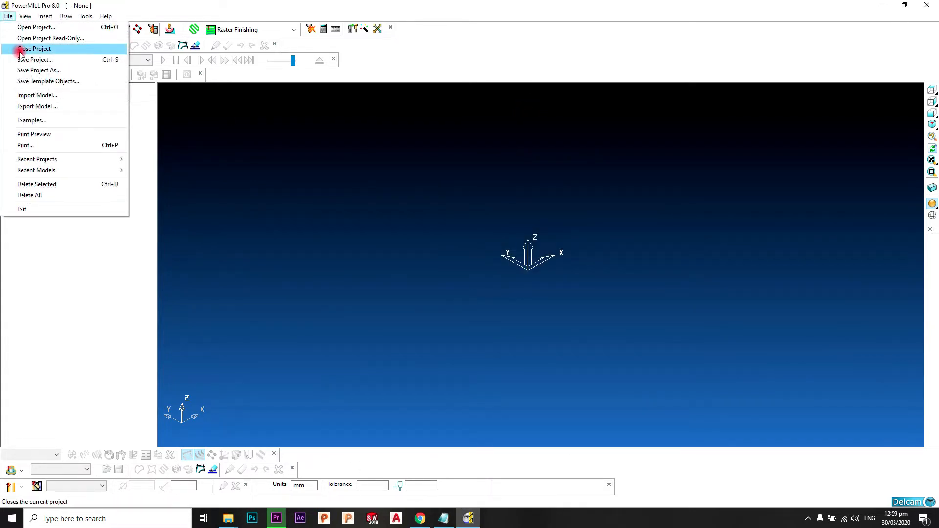
click(37, 118)
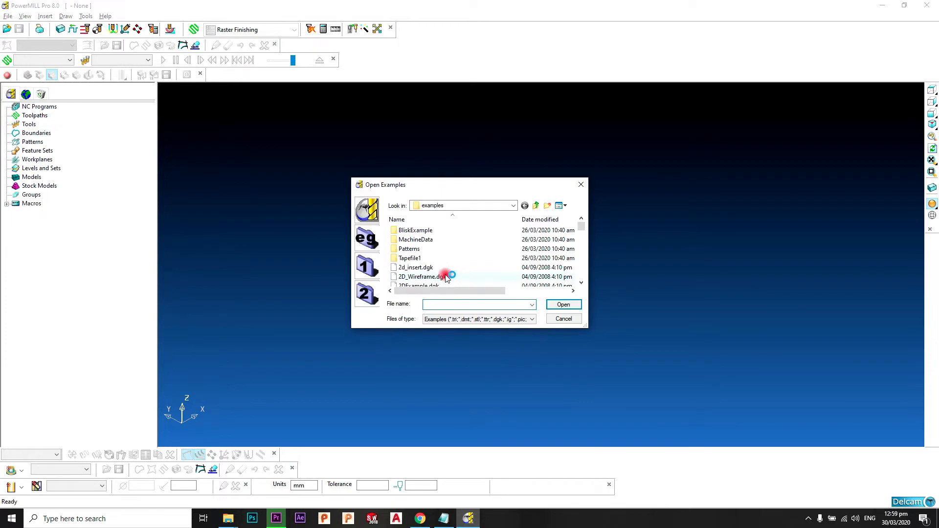
click(457, 277)
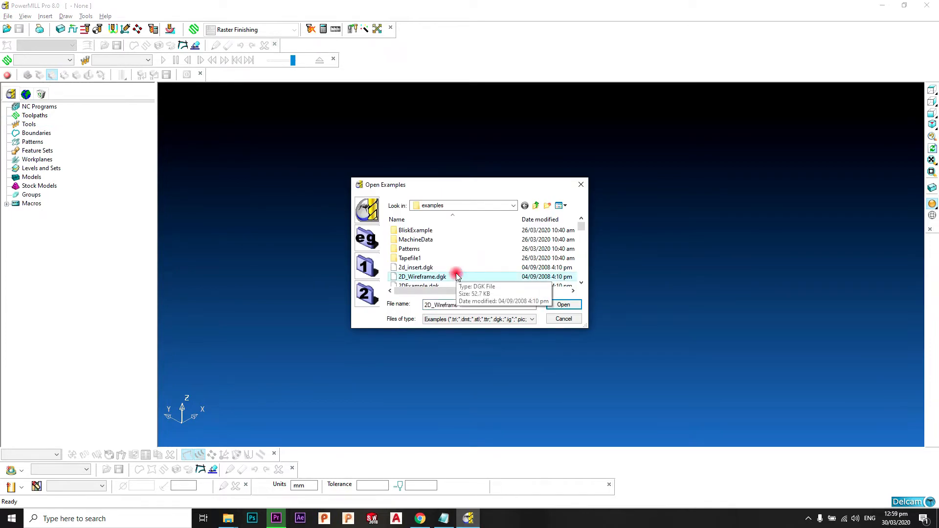
key(c)
key(Down)
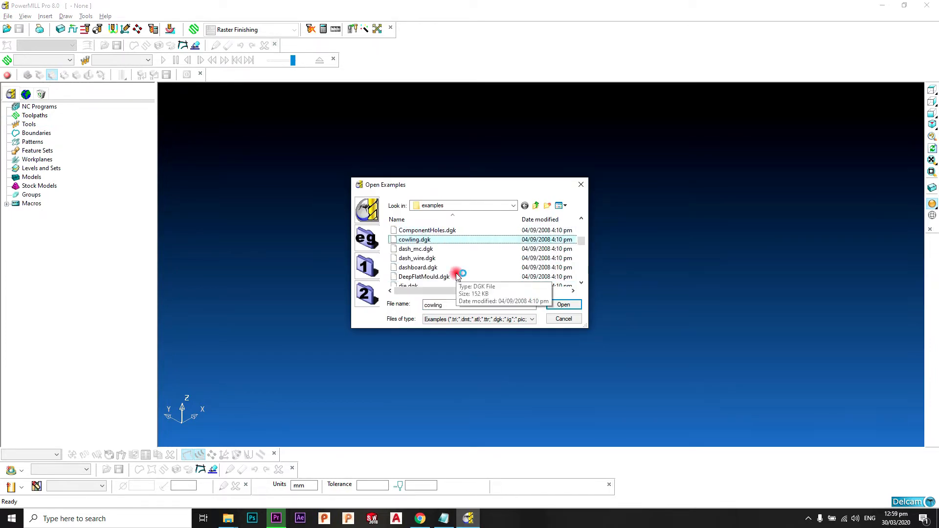
key(Up)
key(Down)
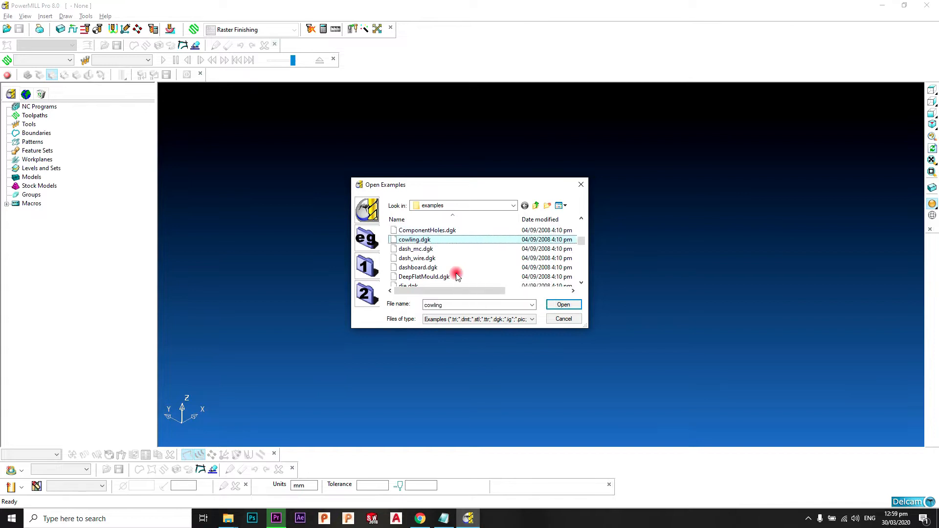
key(Return)
Create a box-shaped stock block calculated from the limits of the cowling model.
middle_drag(791, 264, 559, 240)
scroll(559, 240, down, 2)
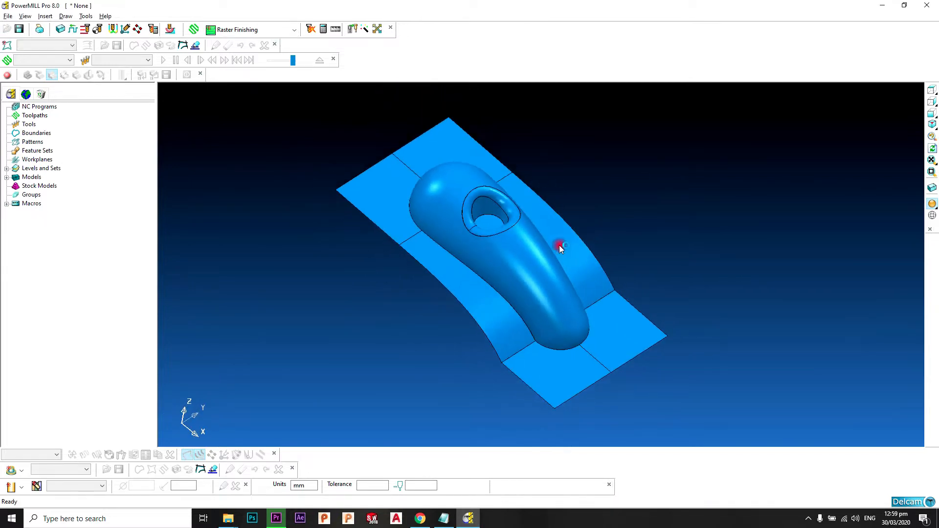
click(60, 29)
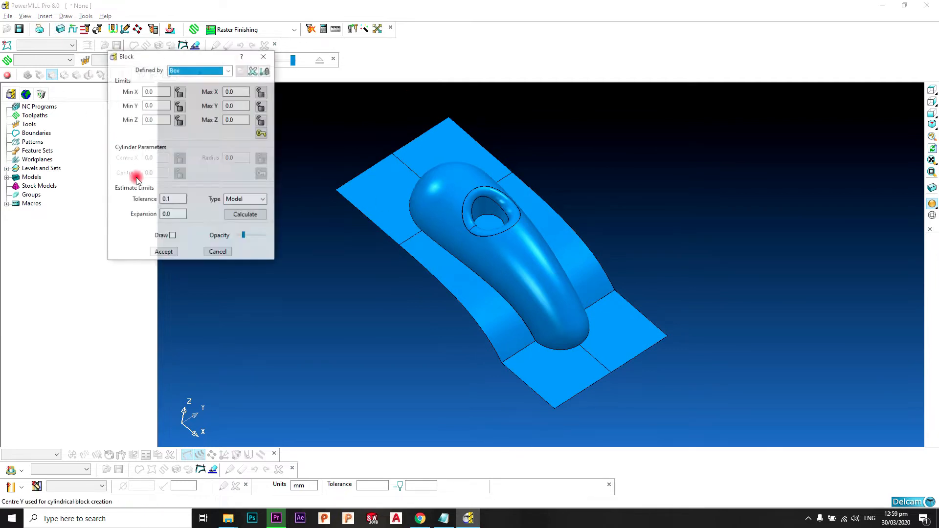
click(255, 218)
click(163, 253)
Create a new toolpath with the Corner Pencil Finishing strategy.
middle_drag(611, 274, 507, 300)
scroll(507, 304, up, 5)
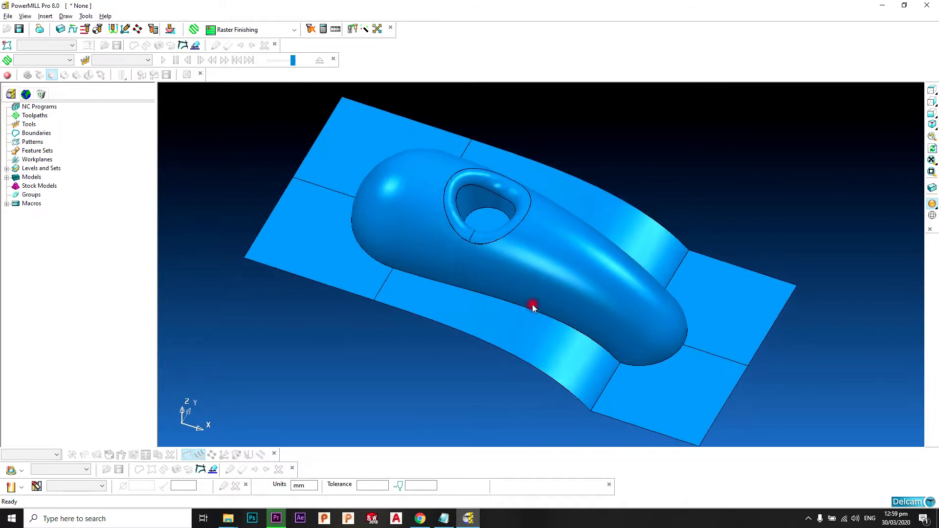
click(194, 30)
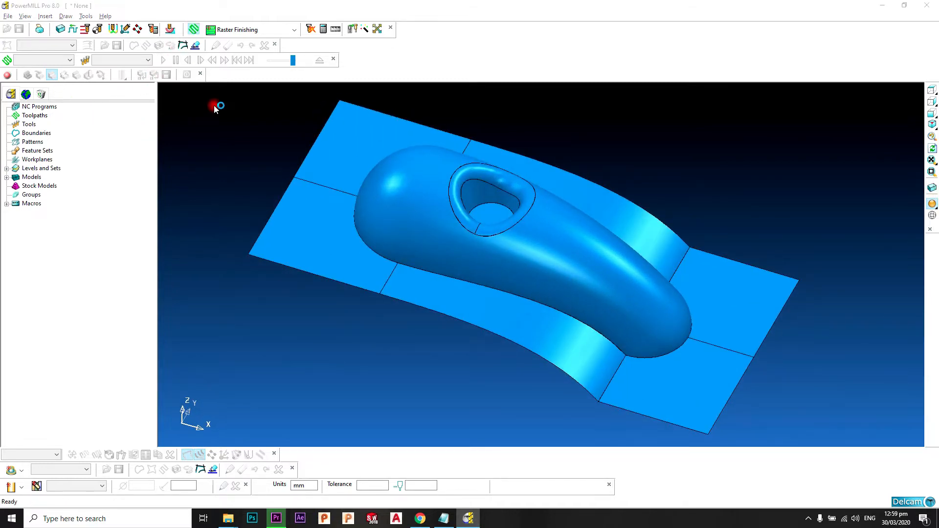
click(365, 221)
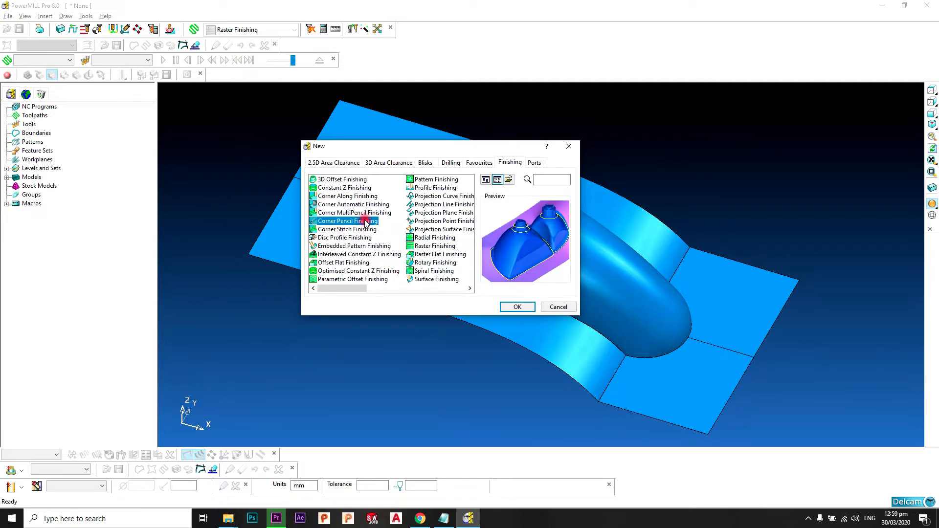
click(364, 214)
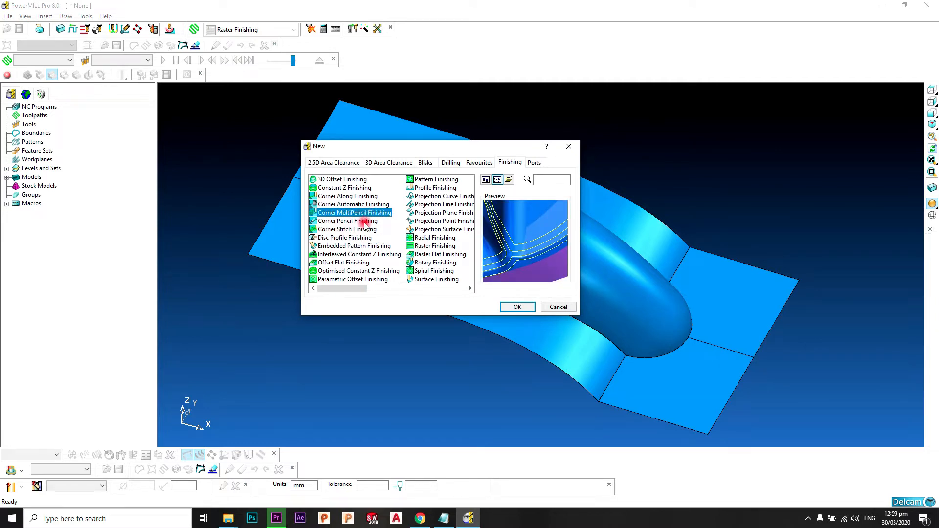
click(364, 223)
click(513, 307)
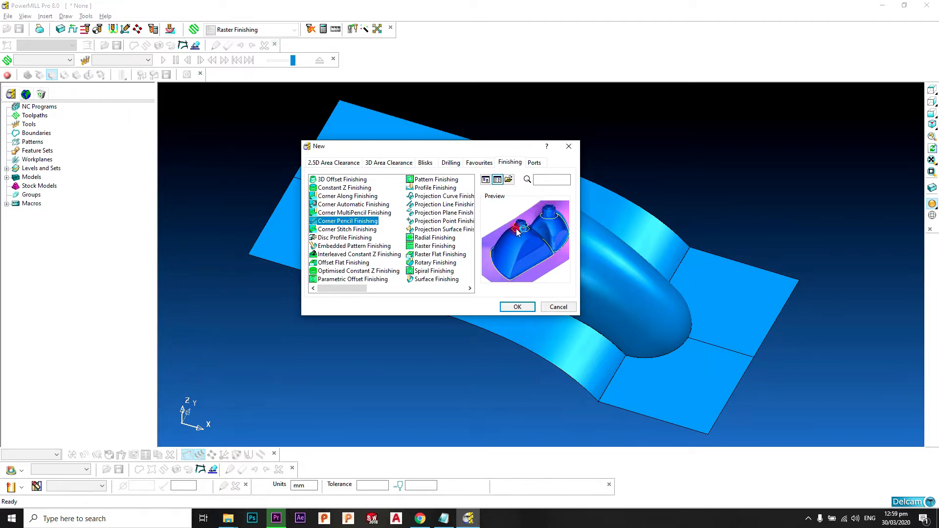
drag(482, 146, 345, 111)
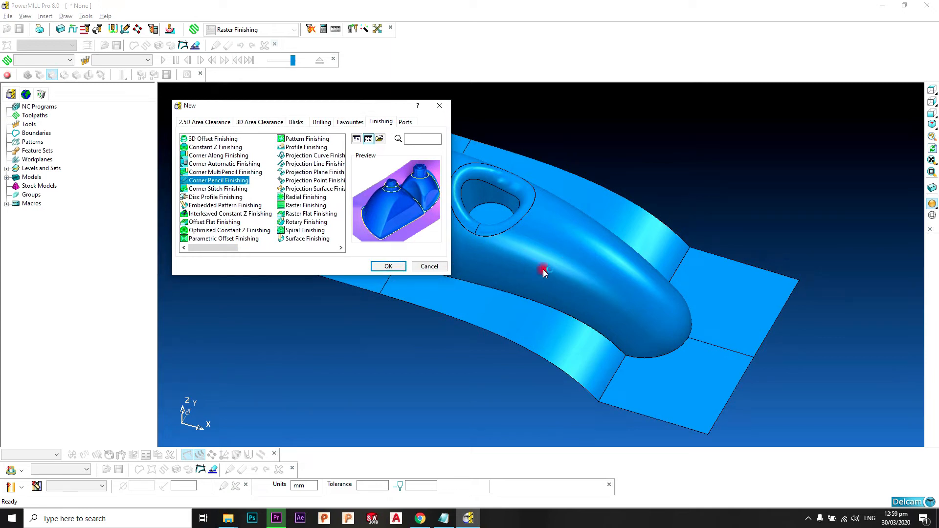
click(386, 266)
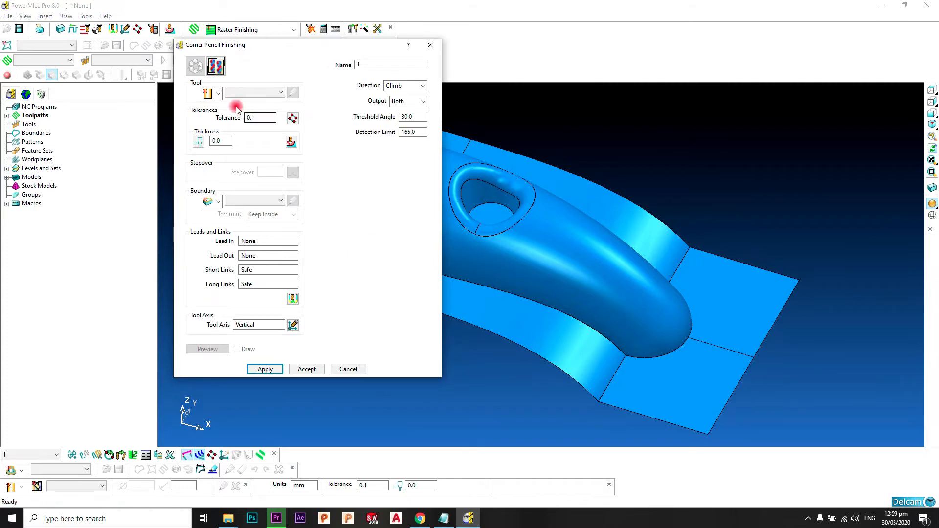
click(218, 94)
click(207, 101)
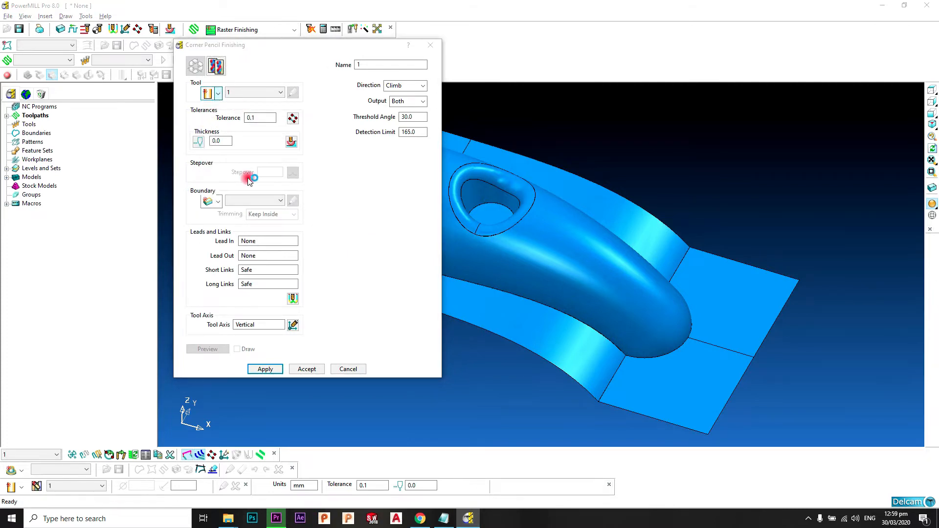
click(323, 359)
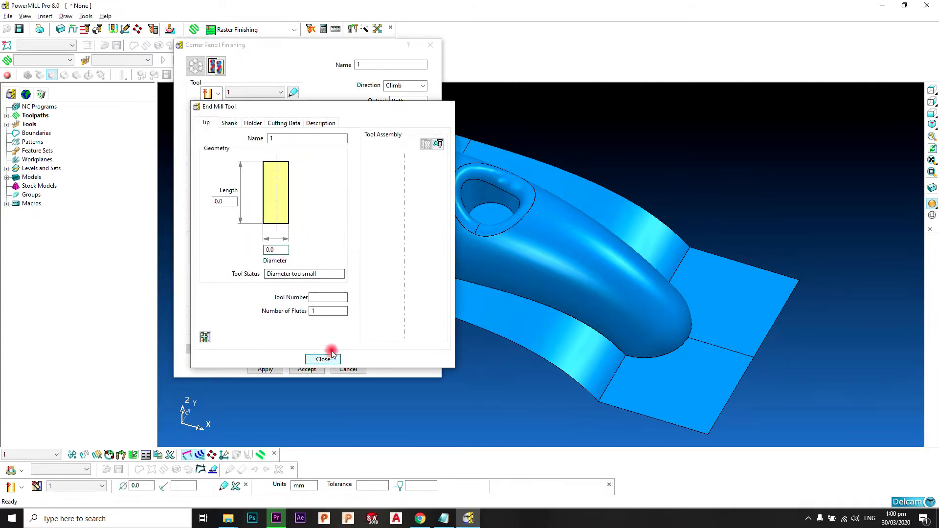
Create a ball nosed tool with a 10 mm diameter for the toolpath and name it BN10.
click(218, 94)
click(208, 119)
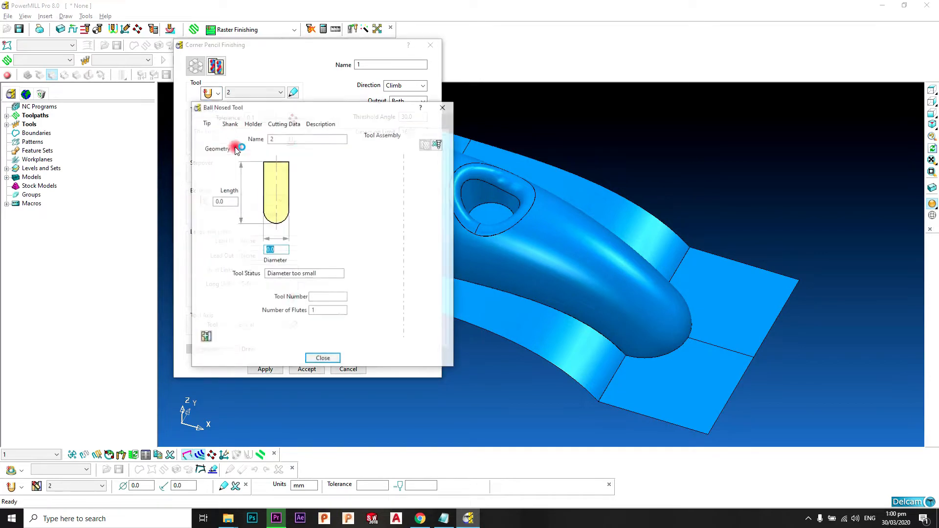
text(10)
key(Return)
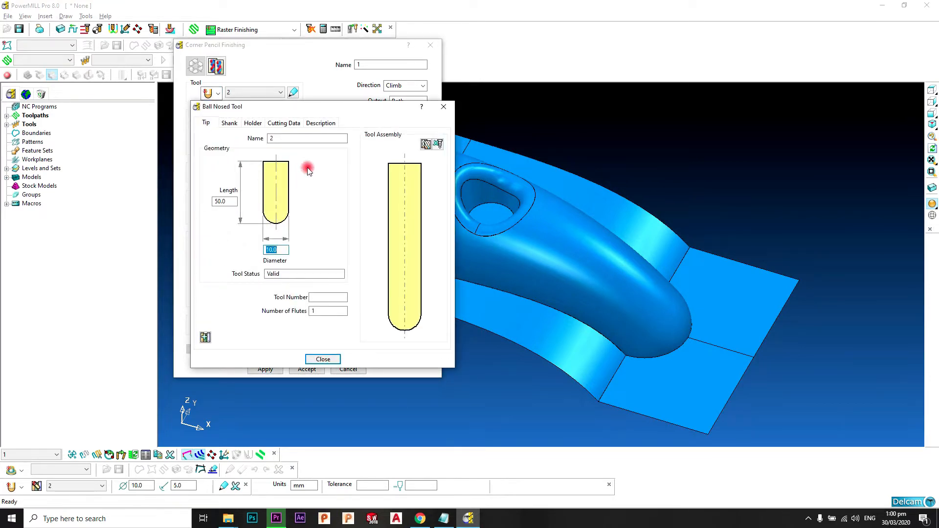
click(317, 138)
text(BN1)
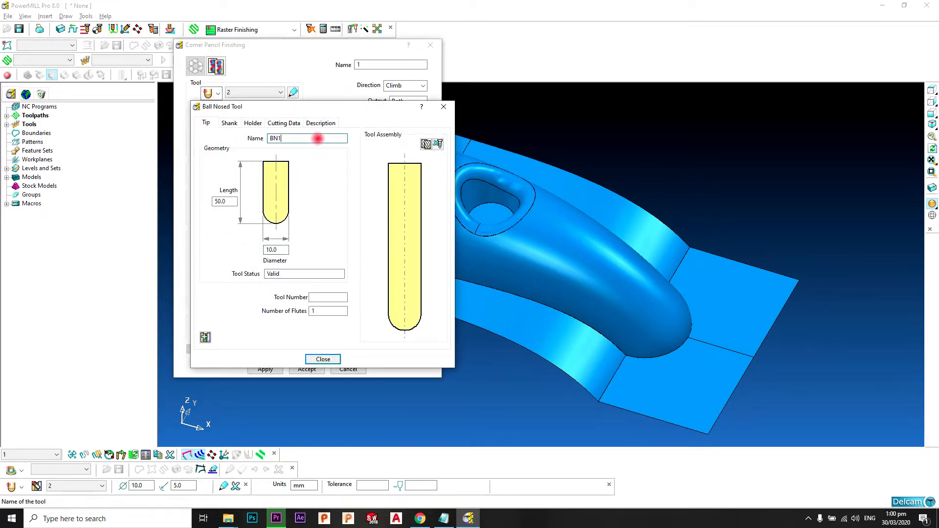
text(0)
Assign tool number 1 and 2 flutes to the BN10 ball nosed tool.
click(340, 297)
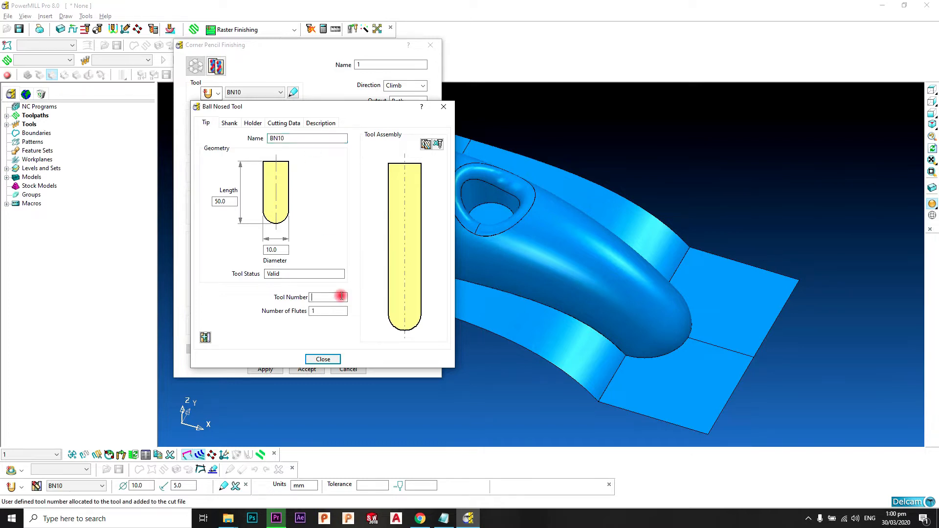
text(1)
key(Tab)
text(2)
click(323, 359)
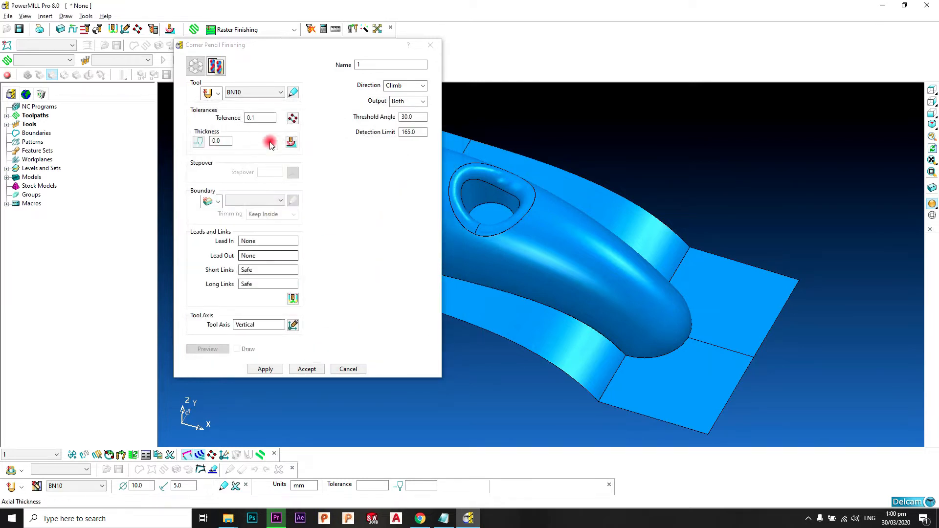
Calculate the corner pencil toolpath under the name CORNVER PENCIL with a tolerance of 0.03 and separate axial thickness enabled.
click(269, 116)
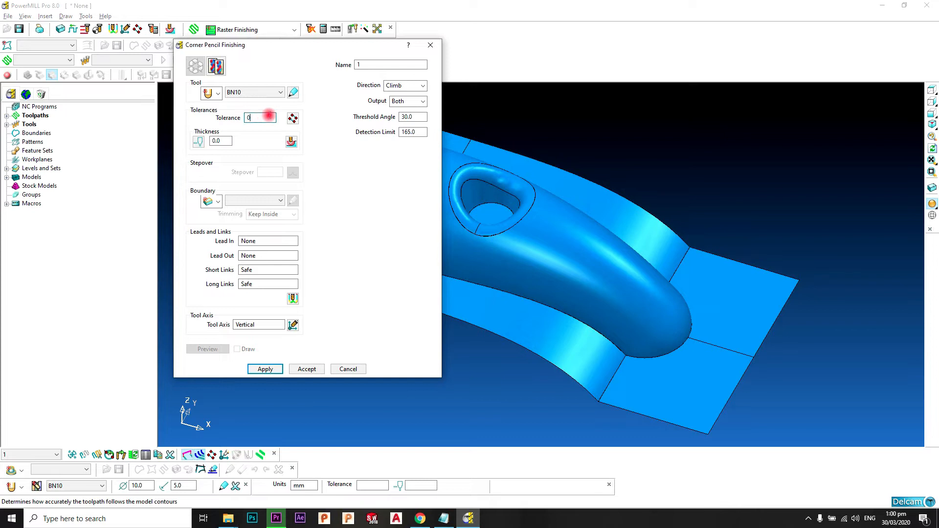
click(198, 142)
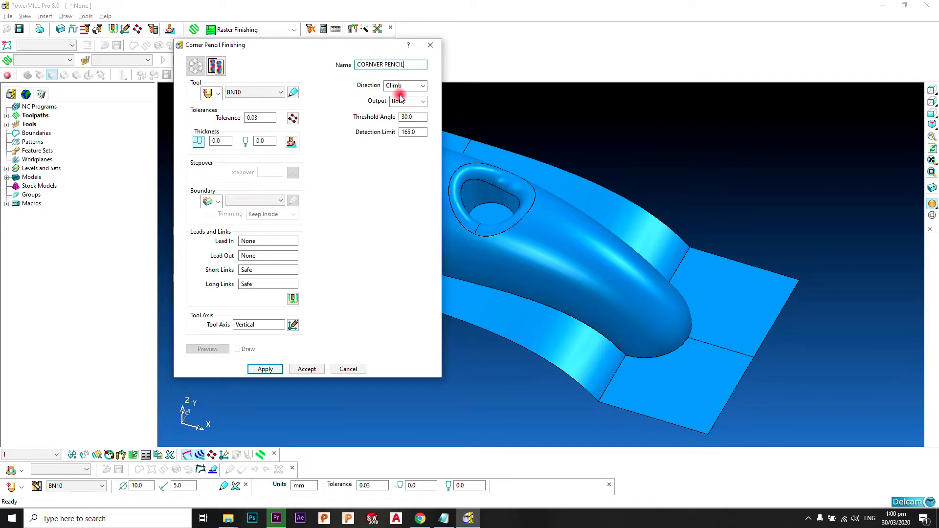
mouse_move(624, 252)
middle_down()
mouse_move(576, 224)
mouse_move(525, 268)
mouse_move(508, 254)
middle_up()
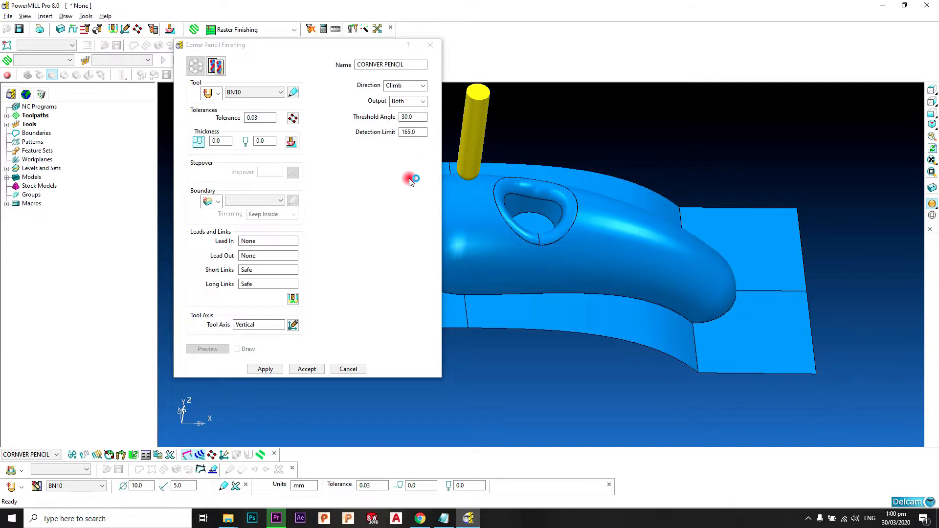
click(271, 369)
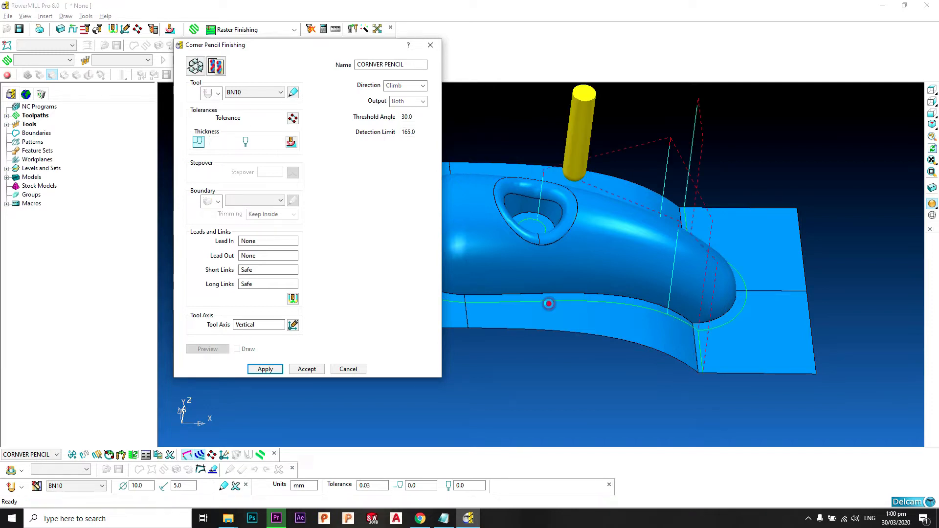
Examine the calculated corner pencil toolpath around the base of the raised body, inside the pocket and along the flange corners.
middle_drag(633, 315, 675, 289)
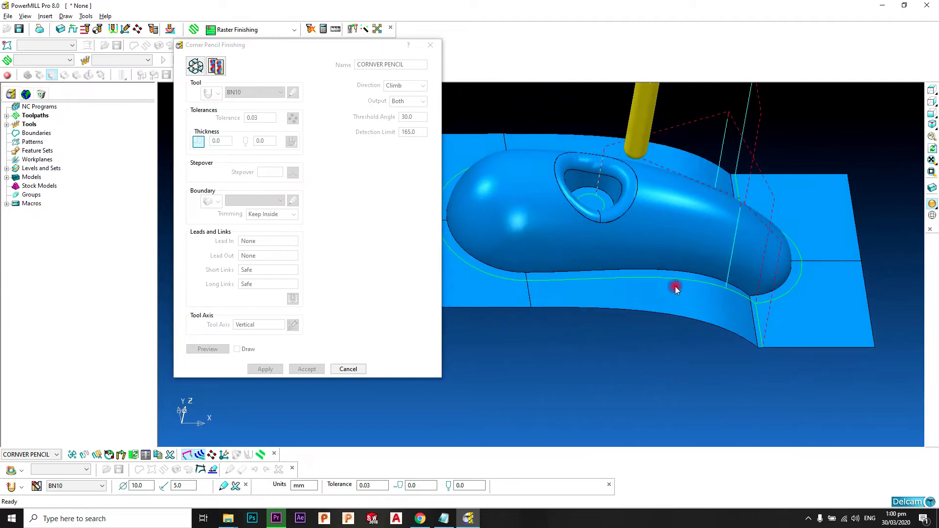
middle_drag(626, 263, 630, 283)
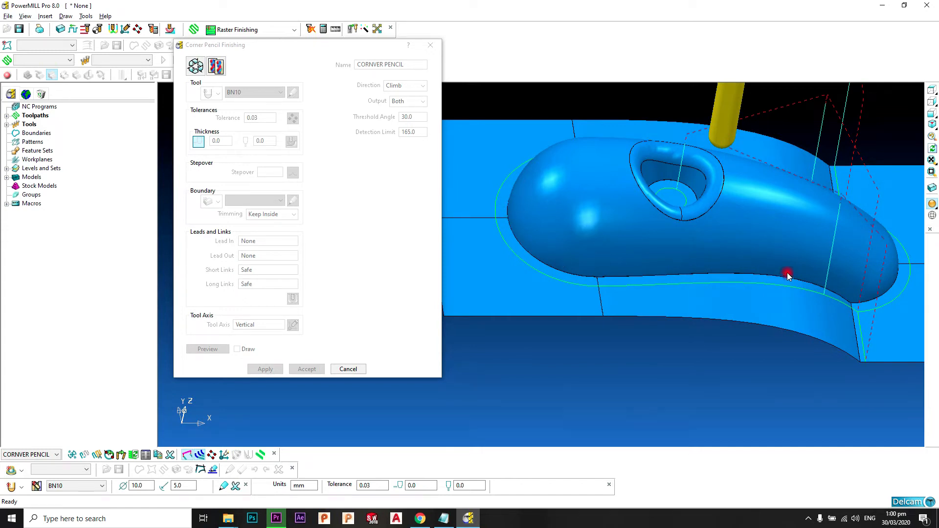
middle_drag(788, 275, 702, 290)
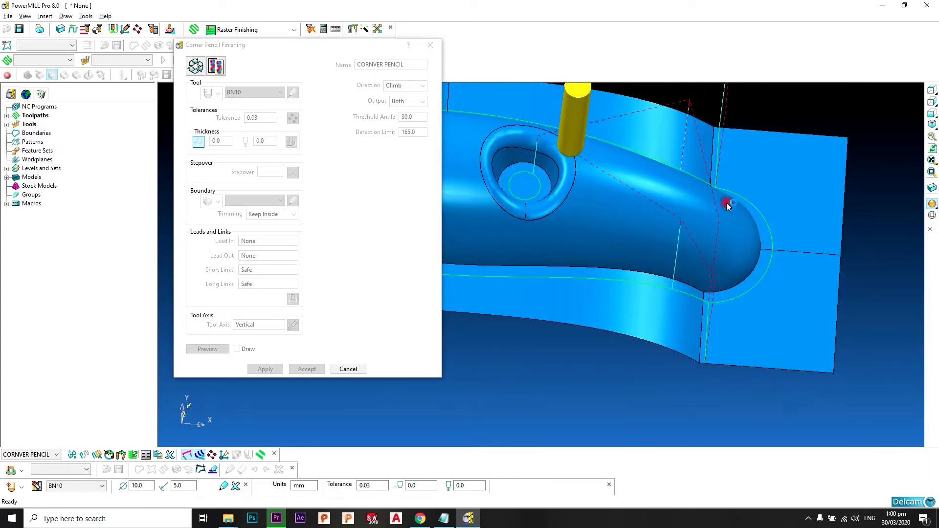
middle_drag(726, 202, 602, 274)
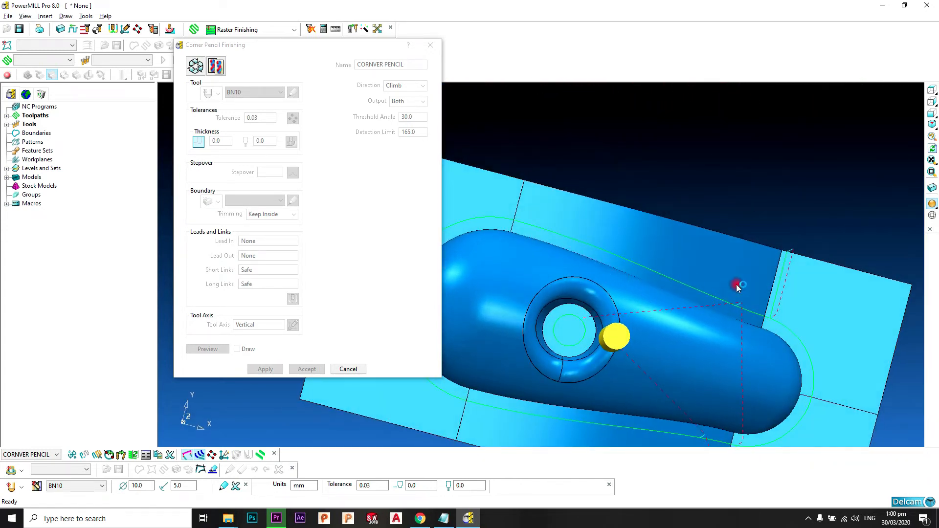
middle_drag(782, 257, 665, 301)
scroll(601, 290, up, 10)
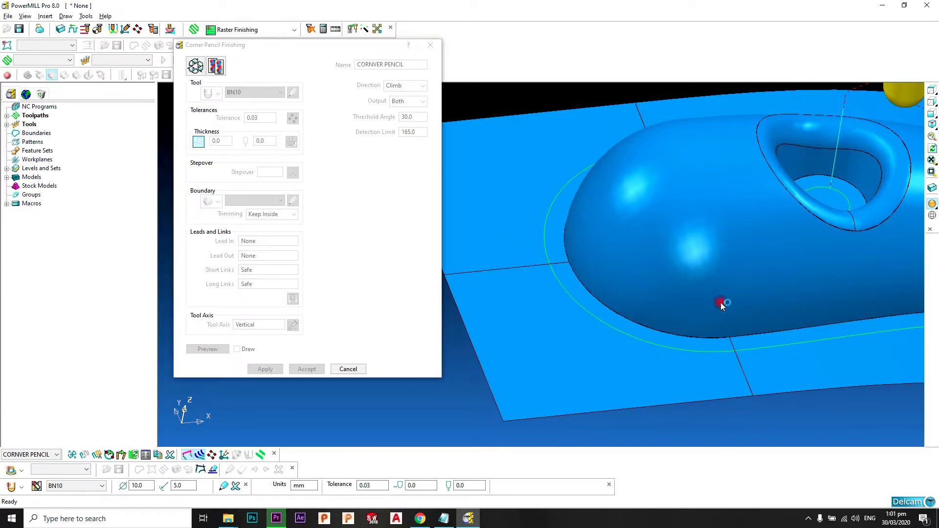
shift+middle_drag(721, 303, 635, 285)
scroll(635, 281, up, 3)
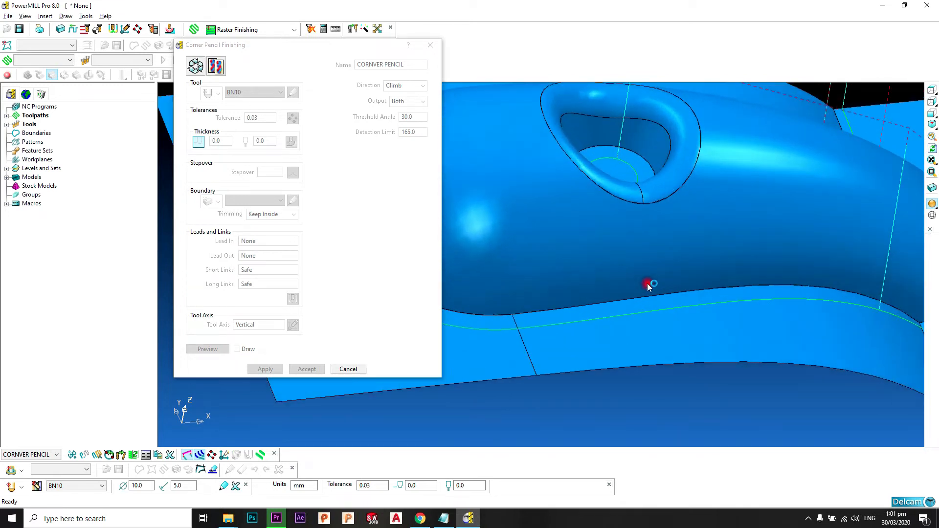
scroll(704, 289, down, 4)
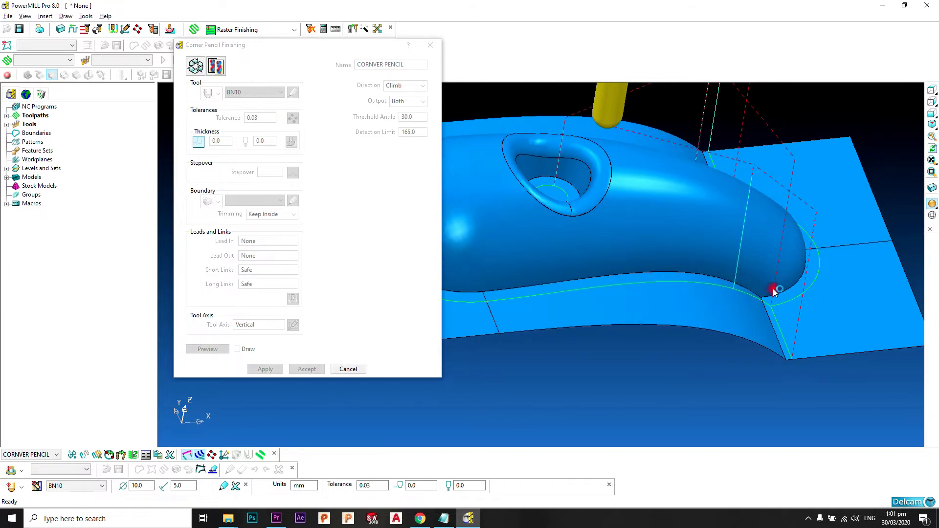
middle_drag(773, 289, 670, 300)
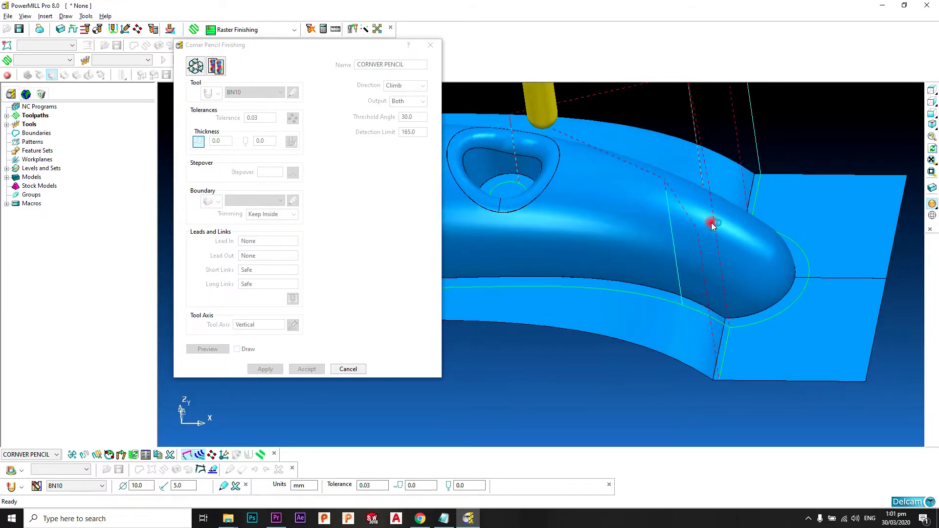
Reopen the calculated corner pencil toolpath for editing and set its cutting direction to Any.
scroll(729, 276, down, 5)
shift+middle_drag(561, 285, 648, 274)
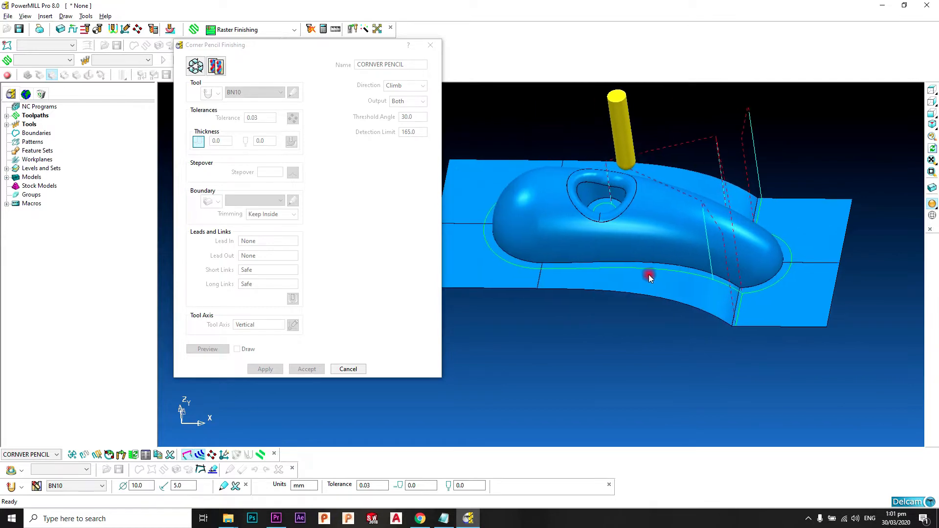
middle_drag(588, 269, 564, 236)
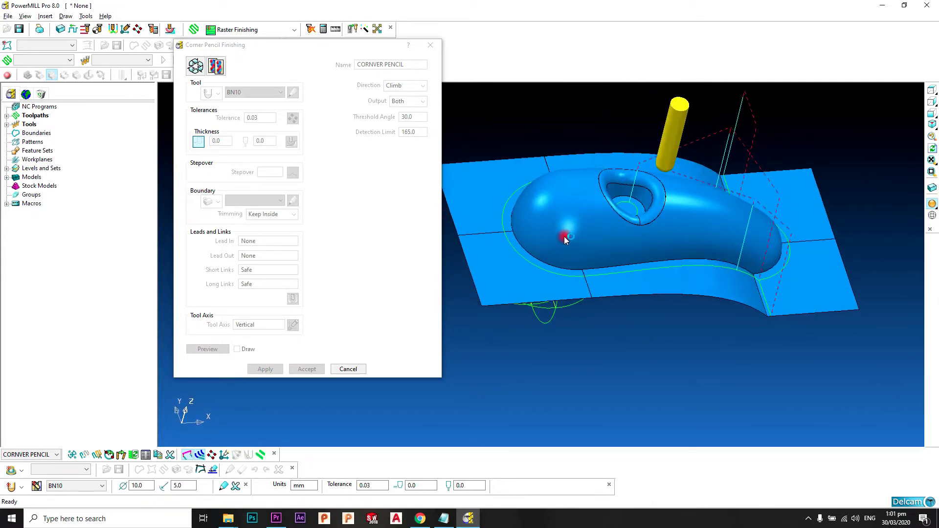
middle_drag(596, 157, 596, 243)
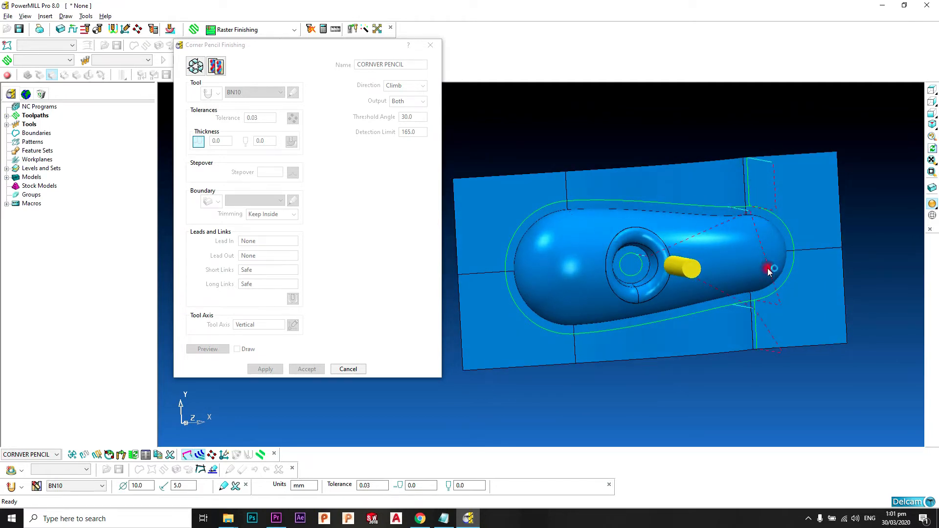
middle_drag(738, 291, 618, 220)
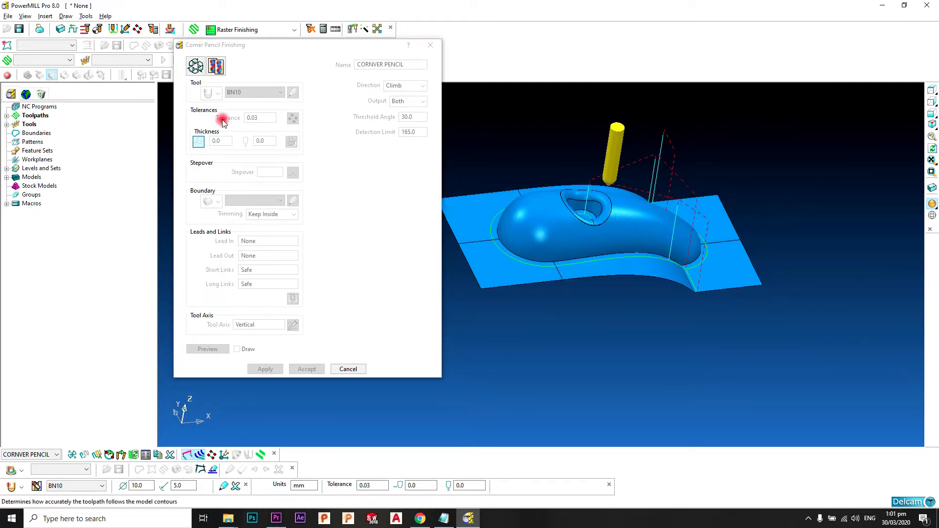
click(192, 67)
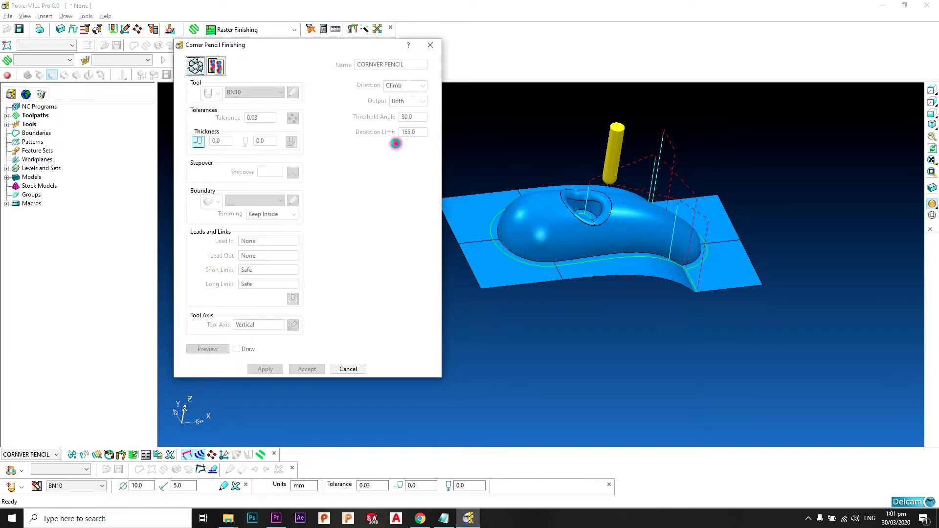
click(414, 86)
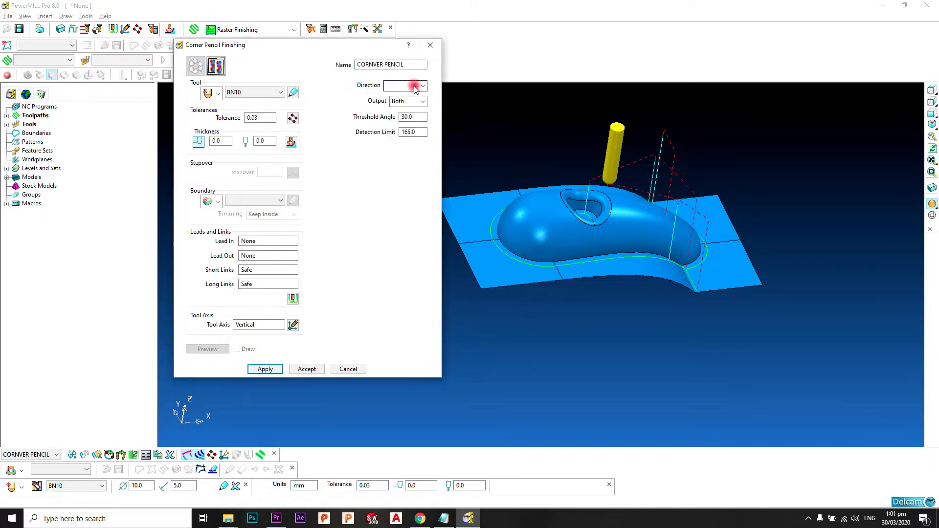
click(396, 112)
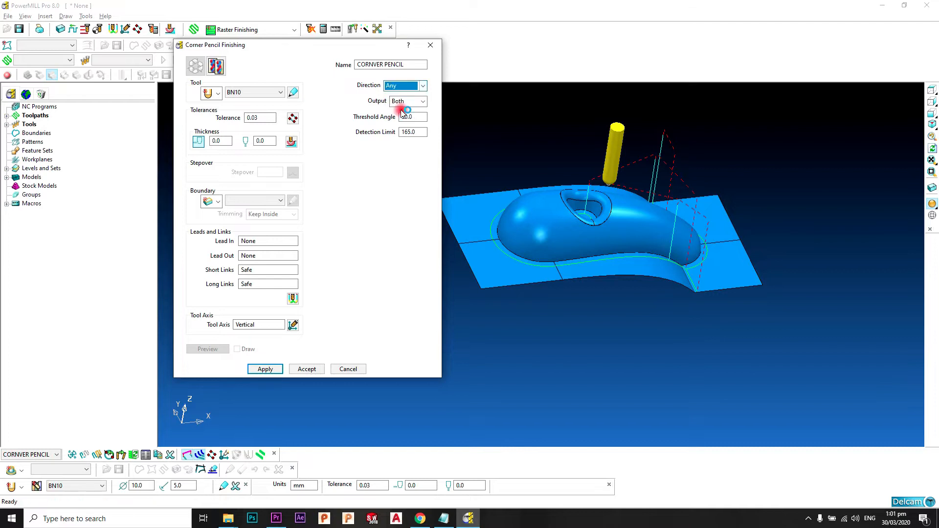
Recalculate the corner pencil toolpath with its output limited to Shallow and inspect the segments around the raised body.
click(412, 102)
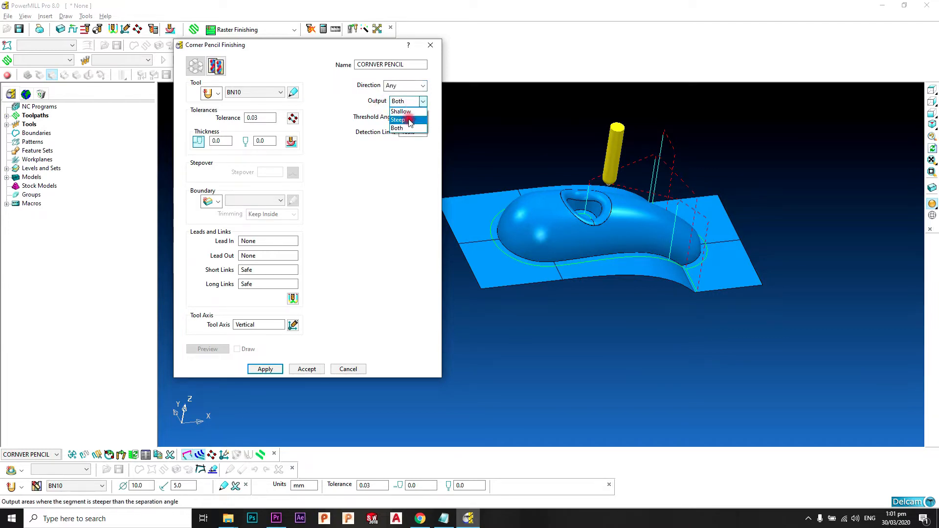
click(411, 112)
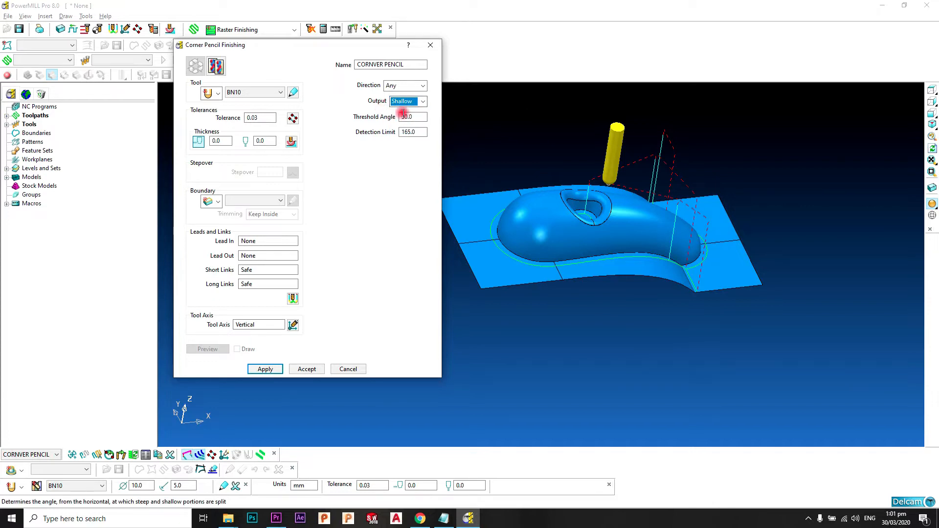
click(413, 102)
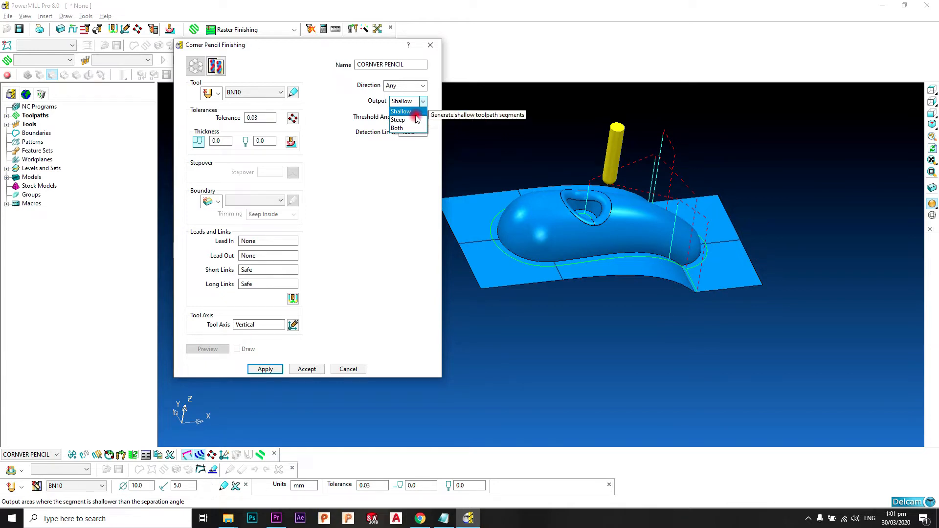
click(415, 116)
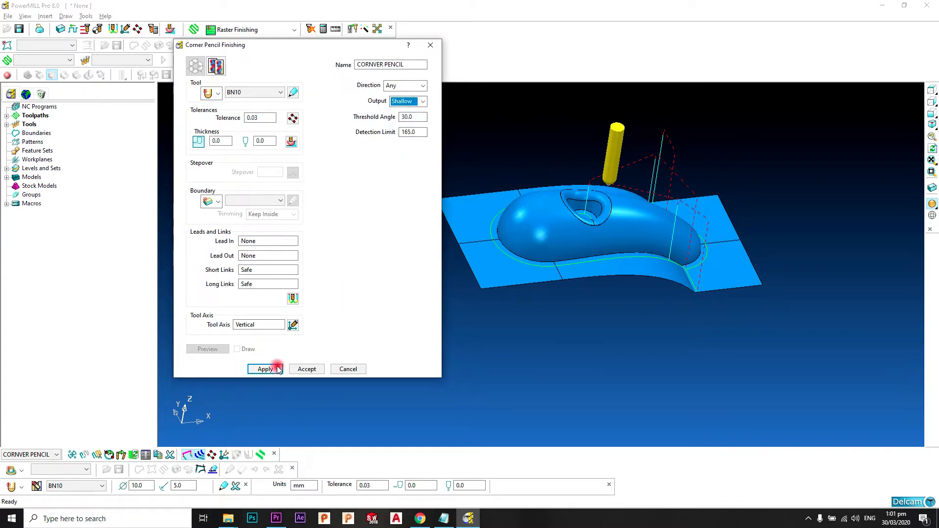
key(Return)
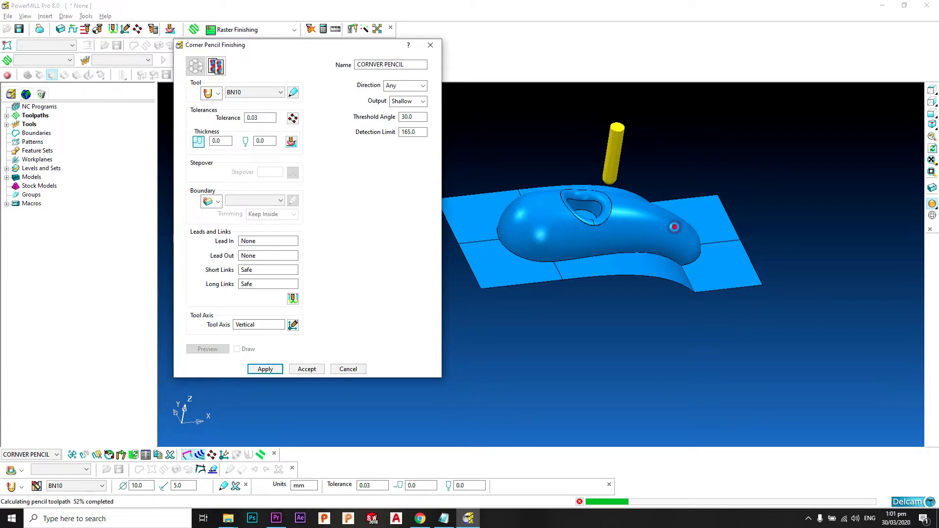
middle_drag(658, 198, 642, 247)
scroll(642, 247, up, 4)
mouse_move(684, 182)
middle_down()
mouse_move(659, 226)
mouse_move(640, 193)
mouse_move(615, 246)
mouse_move(665, 169)
mouse_move(605, 231)
middle_up()
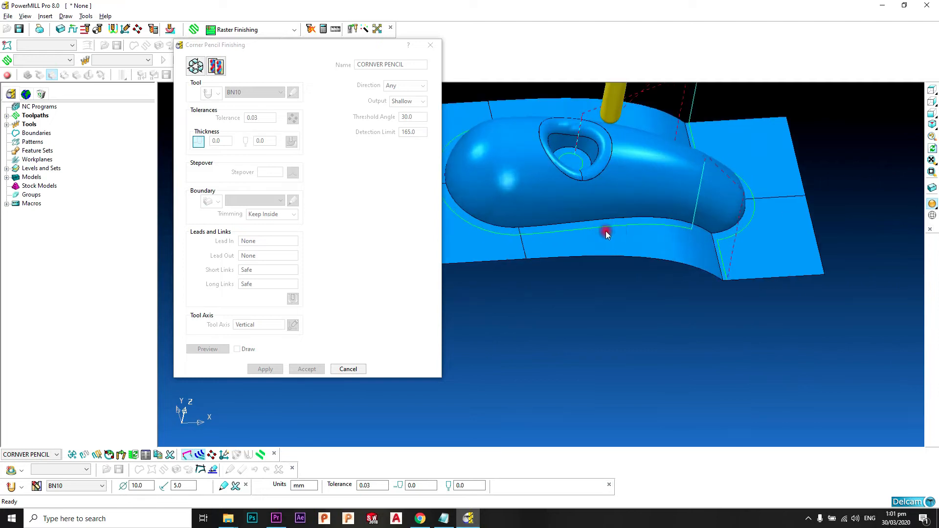
mouse_move(734, 203)
middle_down()
mouse_move(676, 175)
mouse_move(769, 183)
mouse_move(718, 166)
mouse_move(765, 109)
mouse_move(717, 146)
middle_up()
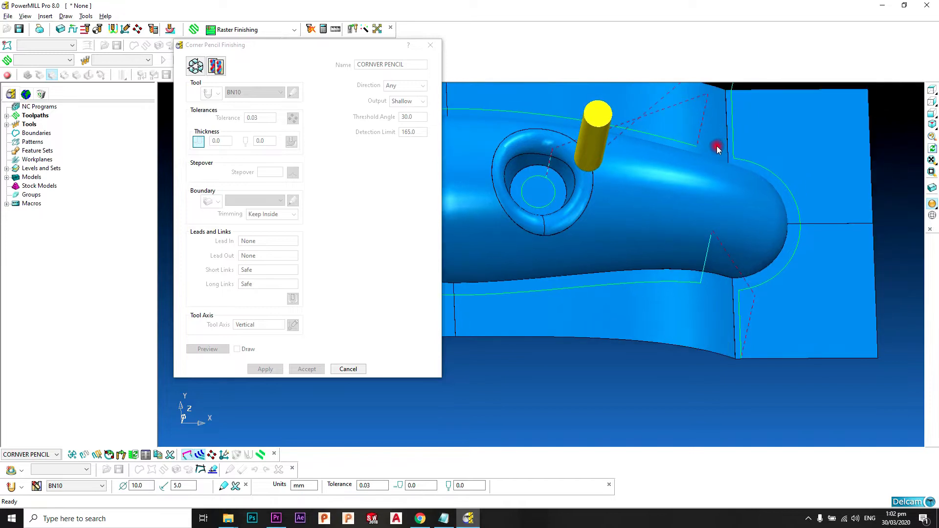
Reopen the corner pencil toolpath for editing and recalculate it with the output set to Steep.
click(216, 69)
click(419, 102)
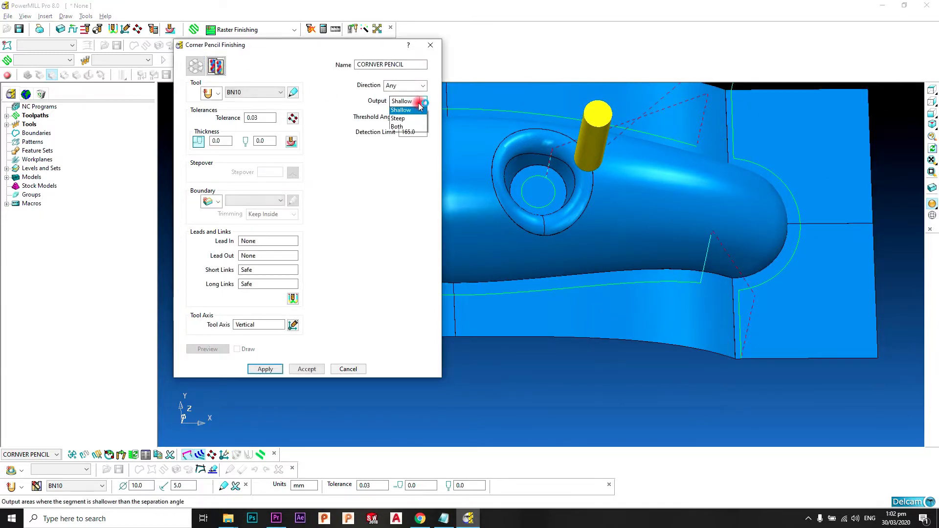
click(408, 118)
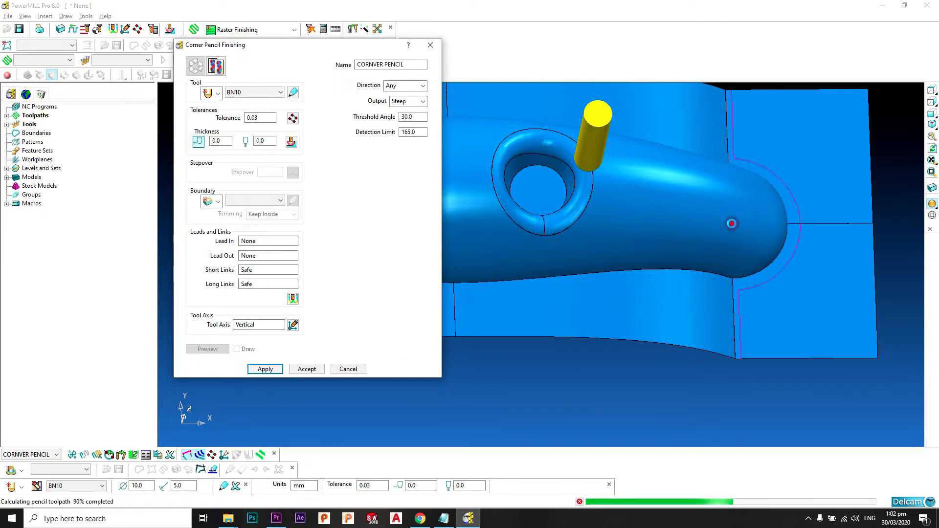
mouse_move(729, 255)
middle_down()
mouse_move(668, 246)
mouse_move(718, 145)
middle_up()
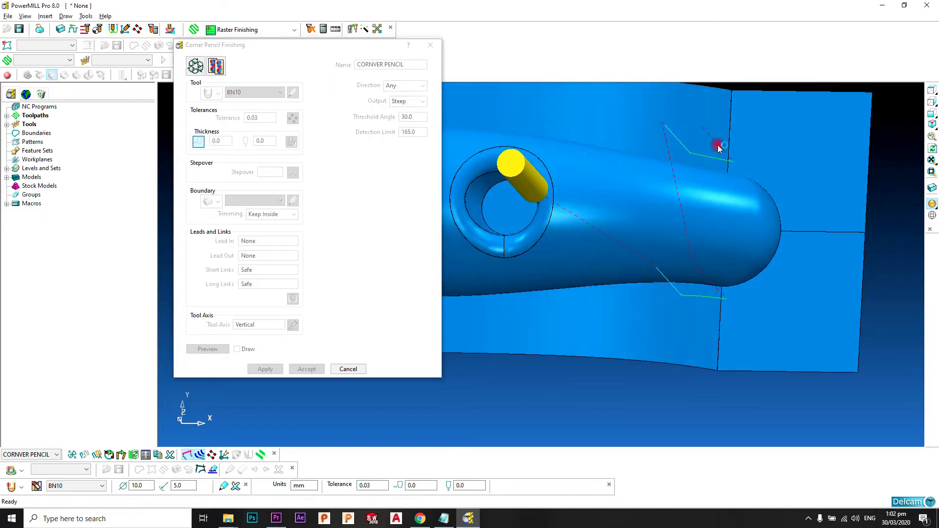
middle_drag(713, 230, 640, 177)
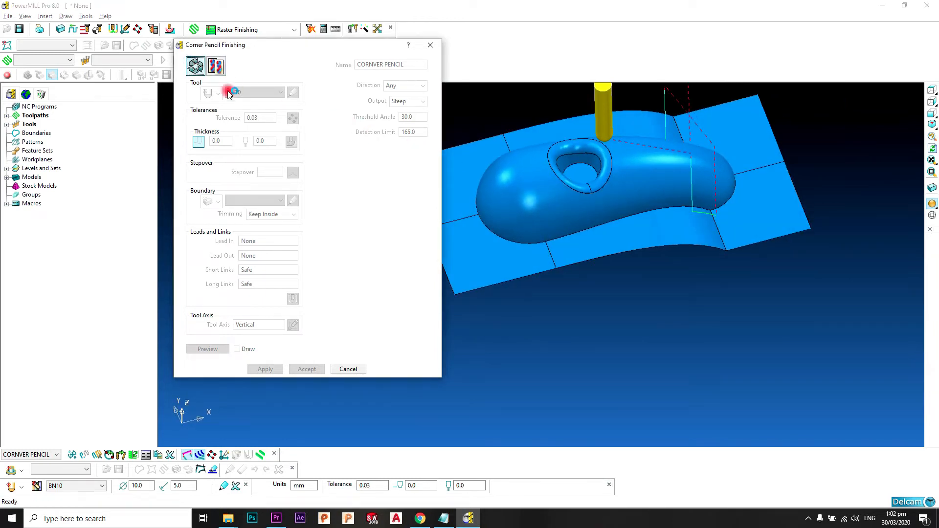
Recalculate the corner pencil toolpath with the output set to Both and close its settings.
middle_drag(645, 165, 634, 209)
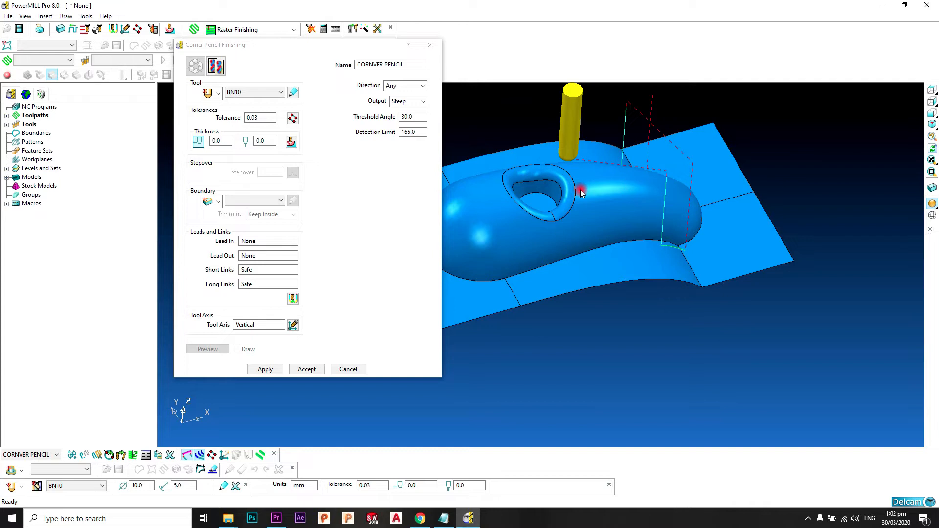
click(405, 85)
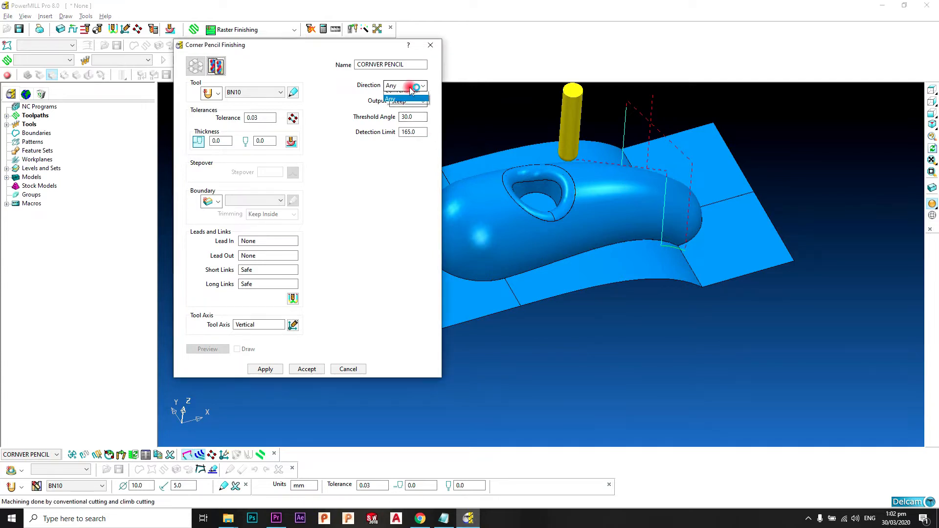
click(403, 85)
click(417, 101)
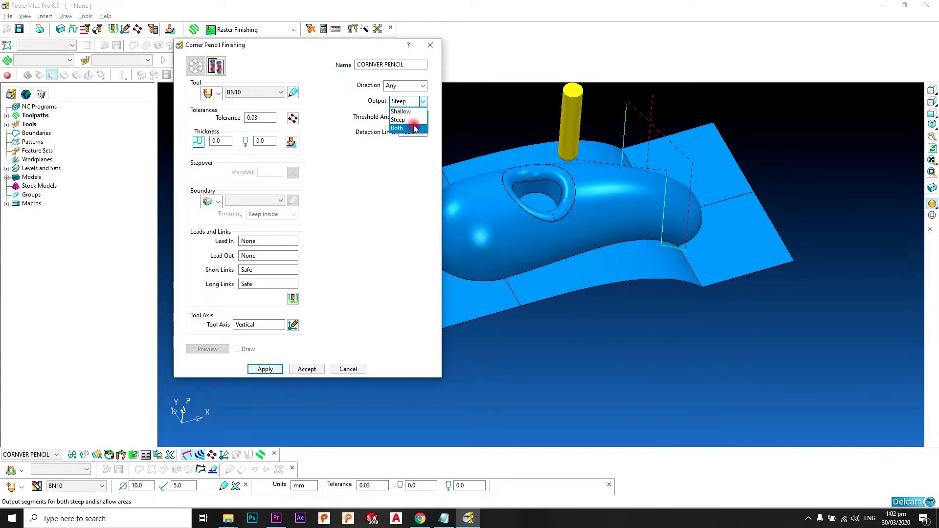
click(414, 128)
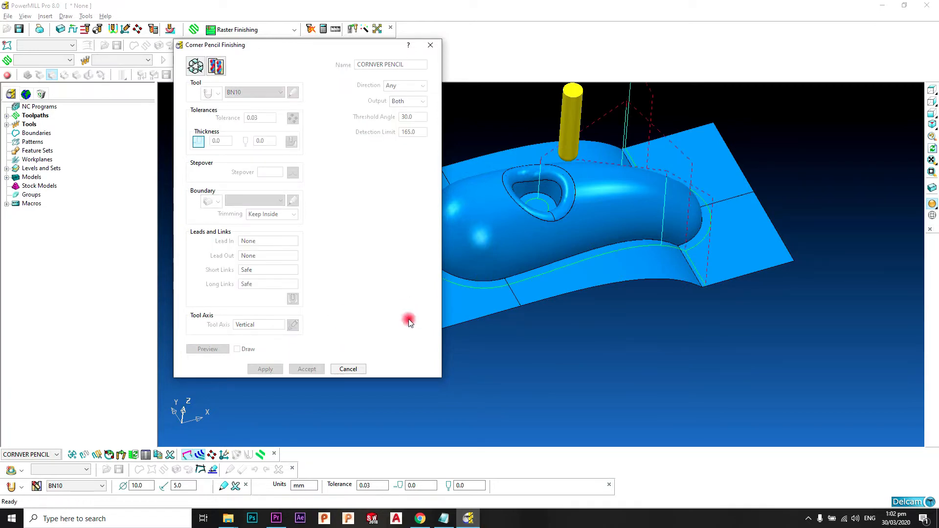
click(349, 369)
Set the toolpath's short links to On Surface and long links to Skim, and apply them to the corner pencil toolpath.
mouse_move(567, 224)
middle_down()
mouse_move(535, 290)
mouse_move(582, 235)
mouse_move(521, 236)
middle_up()
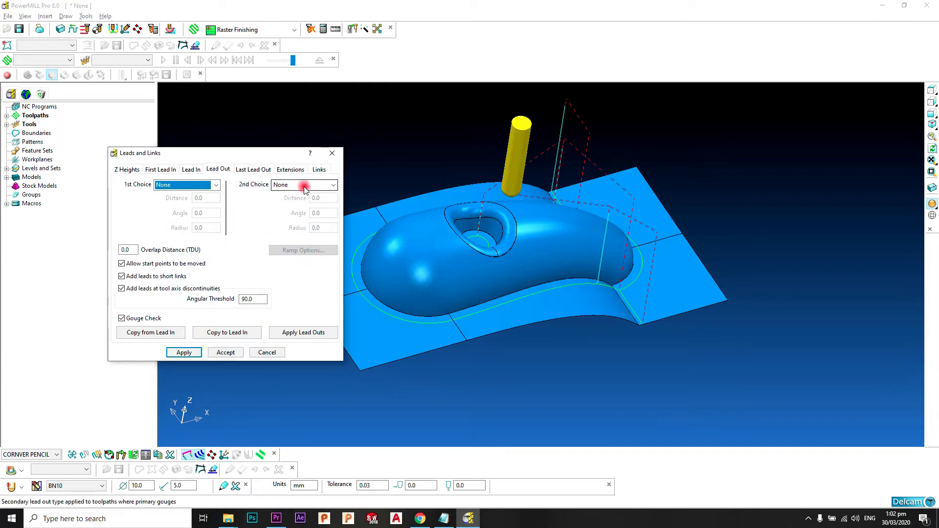
click(319, 169)
click(313, 185)
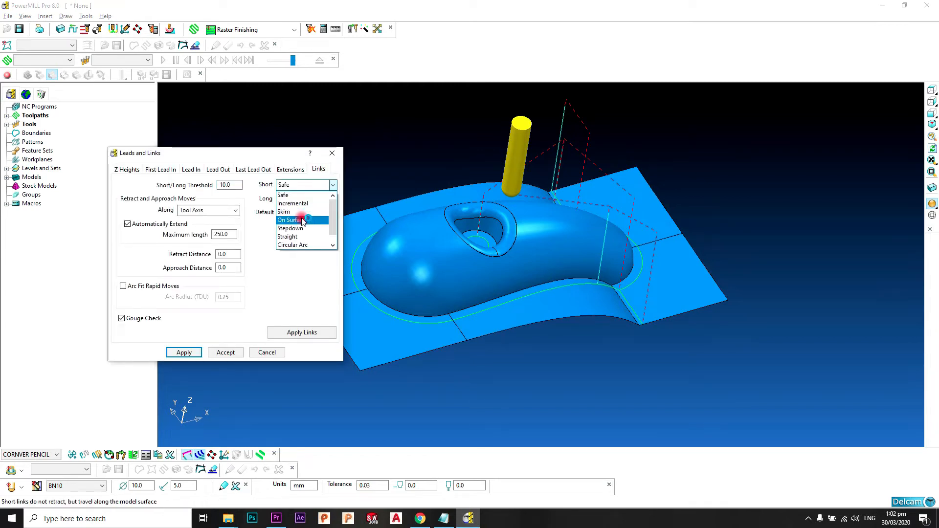
click(291, 220)
click(308, 199)
click(306, 226)
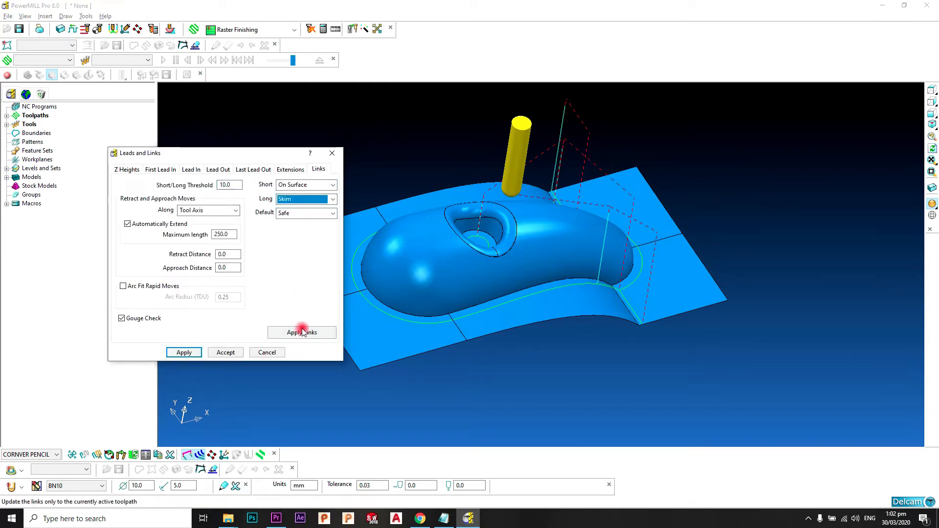
click(301, 333)
click(225, 352)
Consult the finishing strategy list in Notepad and examine the relinked corner pencil toolpath around the raised body.
middle_drag(464, 245, 543, 220)
click(7, 116)
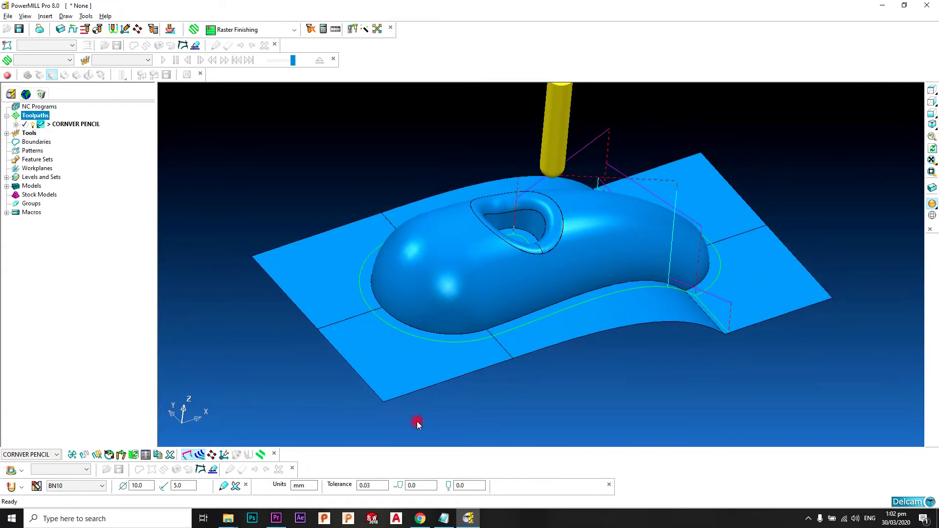
click(443, 518)
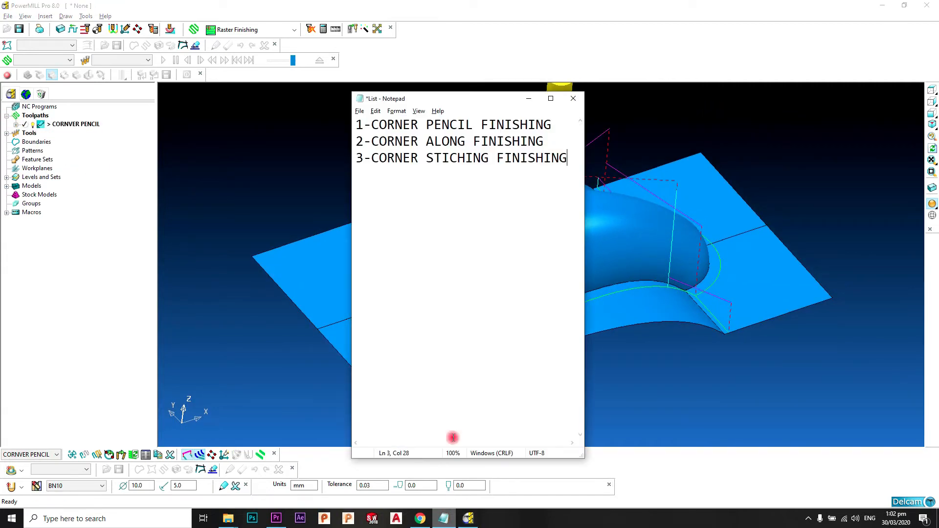
click(322, 173)
shift+middle_drag(553, 263, 550, 212)
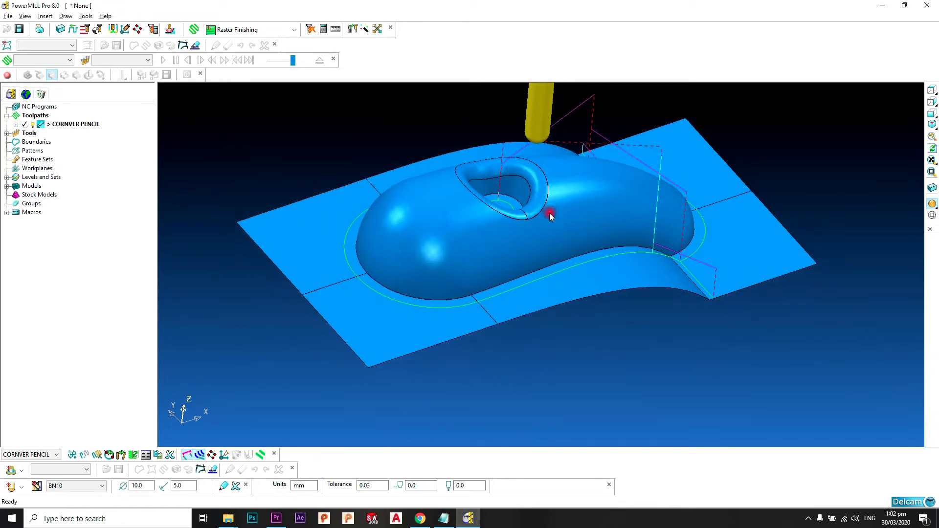
ctrl+middle_drag(479, 267, 445, 270)
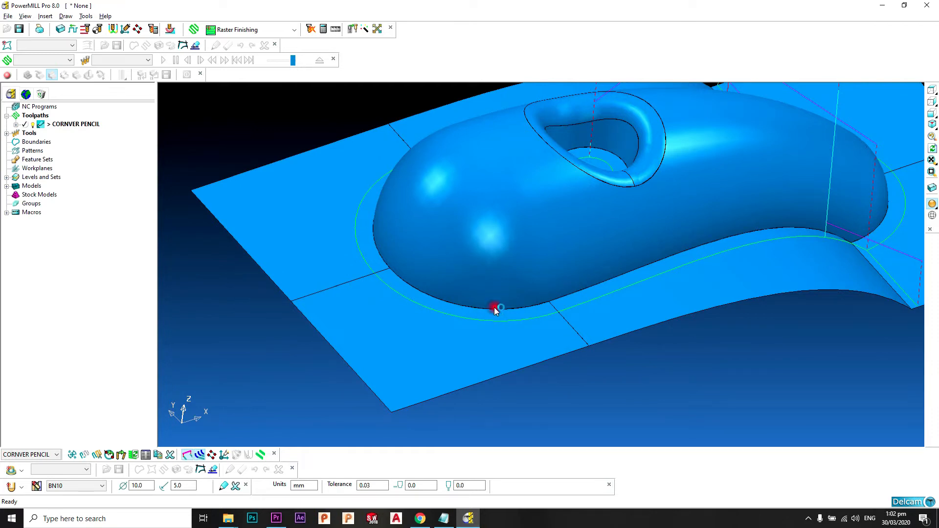
middle_drag(603, 285, 506, 234)
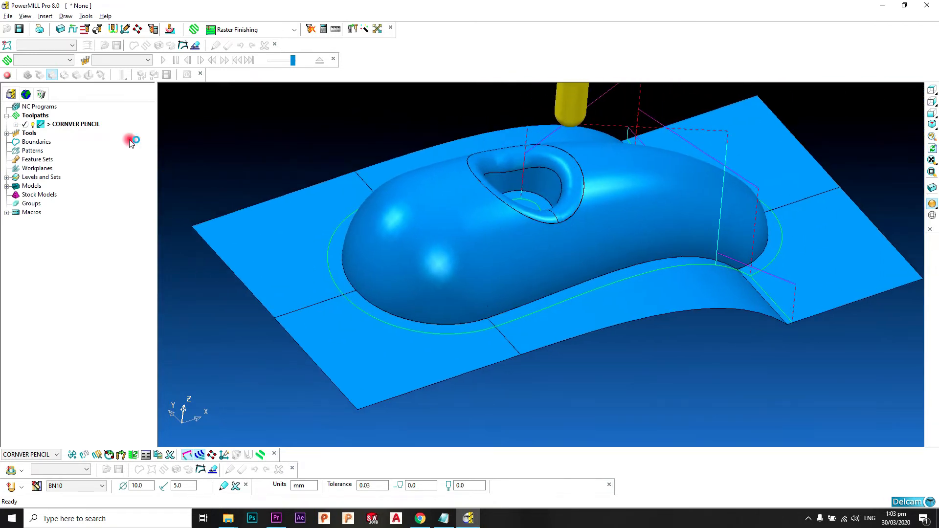
Start a new toolpath with the Corner Along Finishing strategy and bring the raised body's base corner into view.
right_click(38, 113)
click(129, 155)
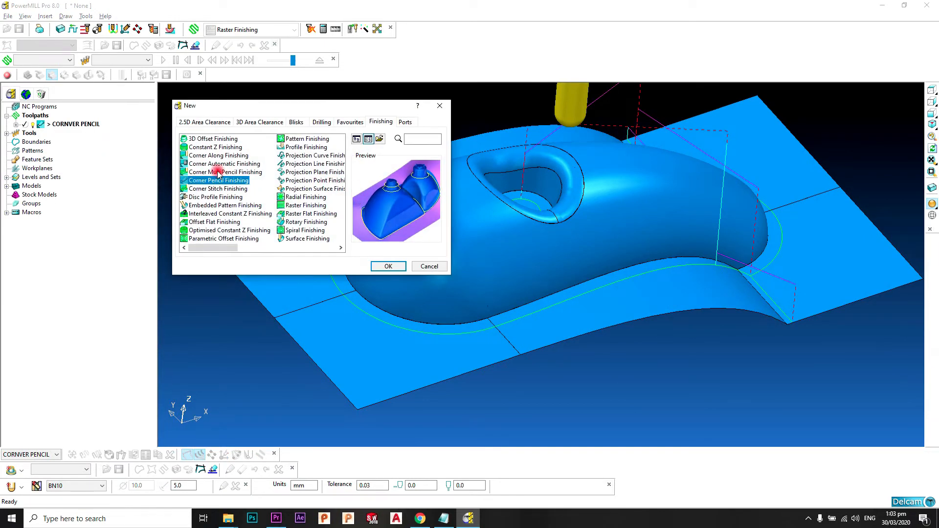
click(227, 156)
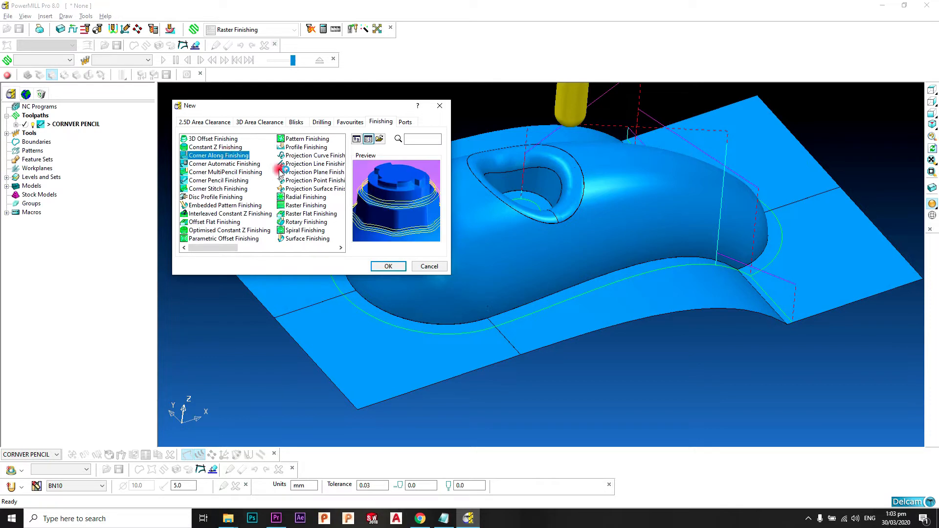
click(385, 266)
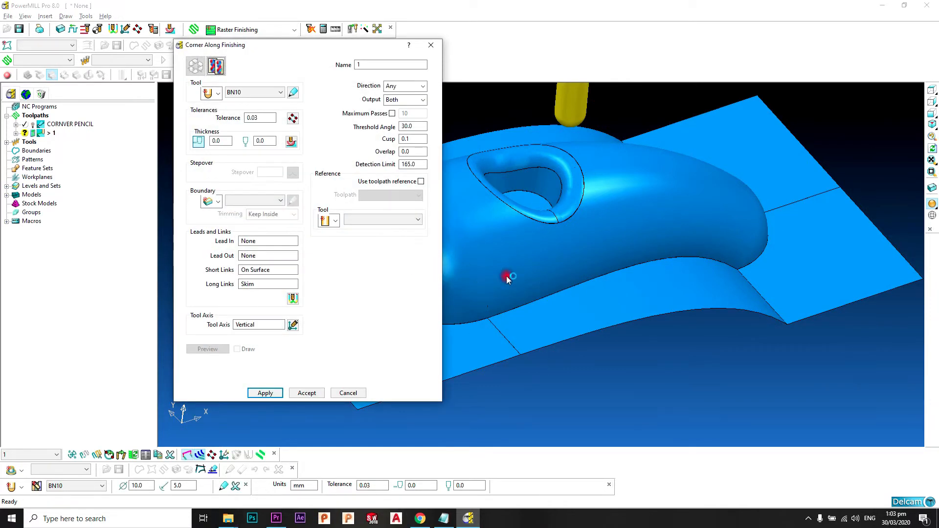
shift+middle_drag(506, 276, 636, 278)
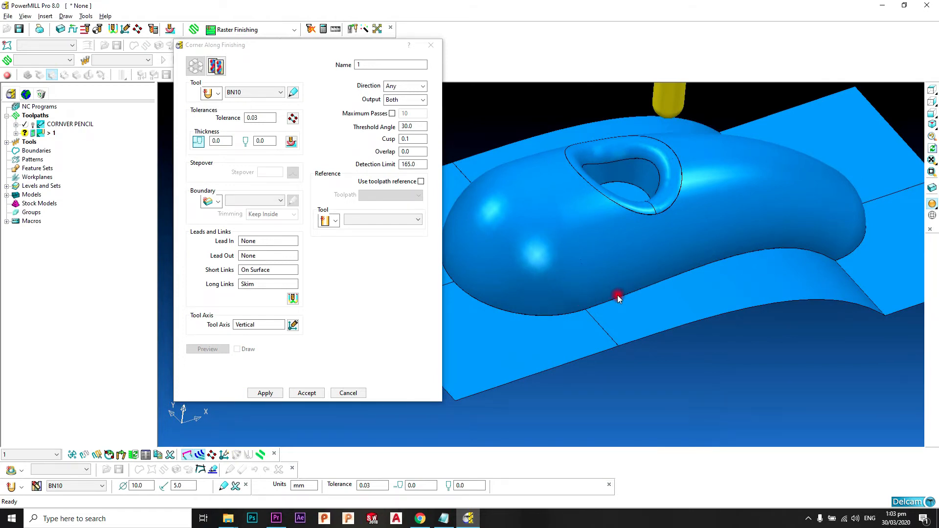
middle_drag(530, 279, 578, 249)
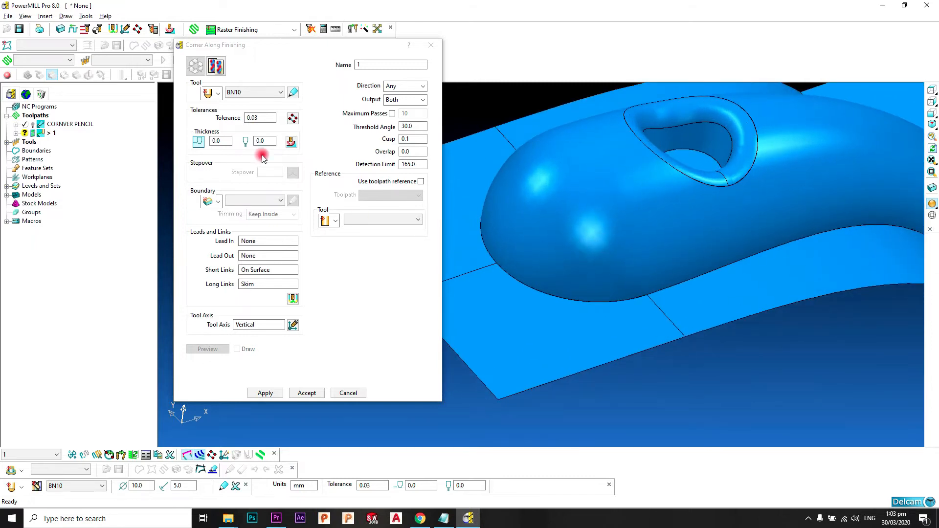
Create a 5 mm ball nosed tool named BN5 with tool number 2 for the corner along toolpath.
click(211, 93)
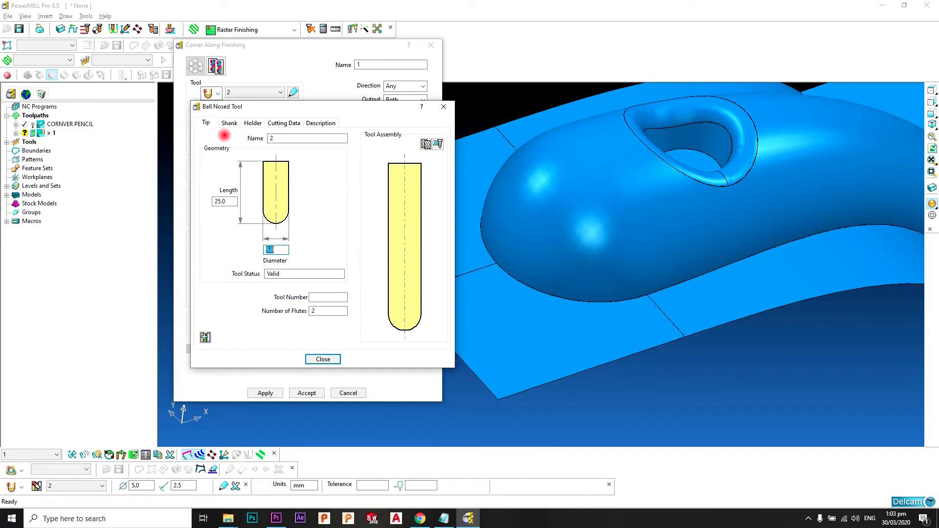
click(304, 139)
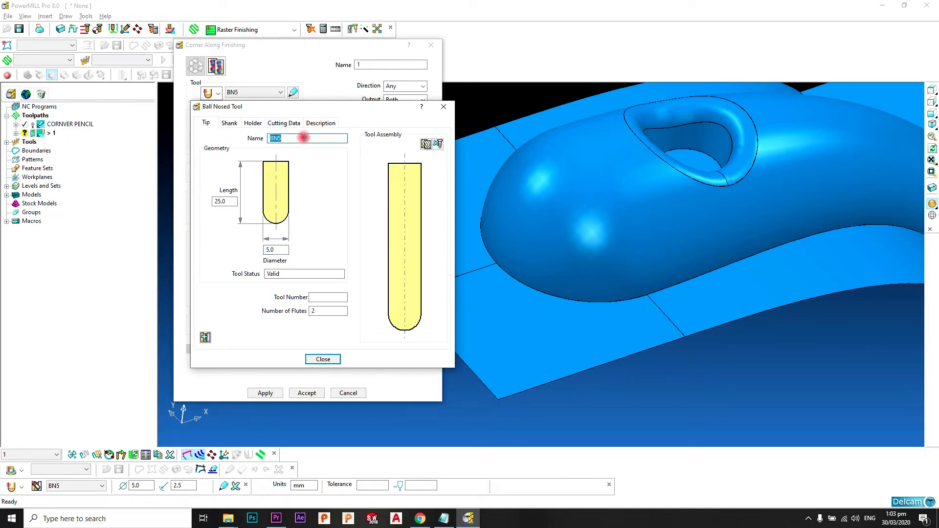
click(337, 296)
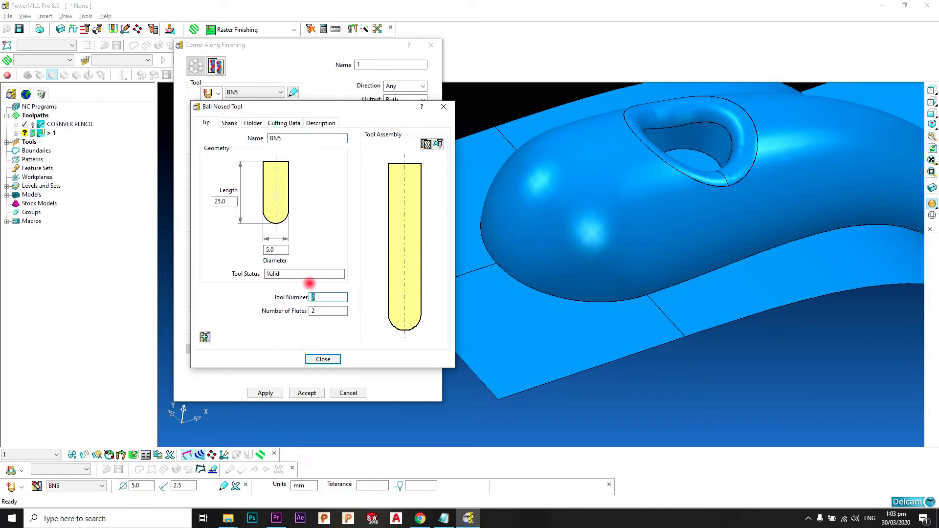
click(320, 358)
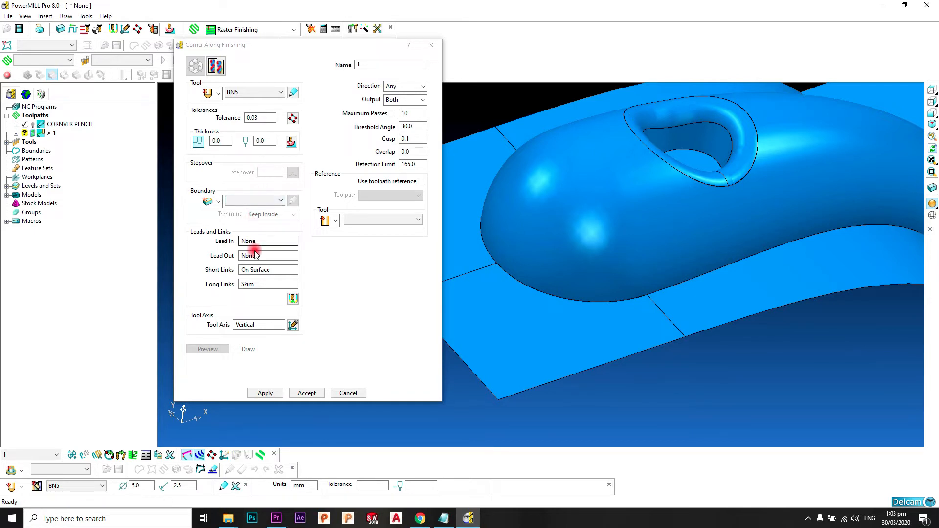
Choose BN10 as the reference tool for the corner along toolpath.
click(392, 221)
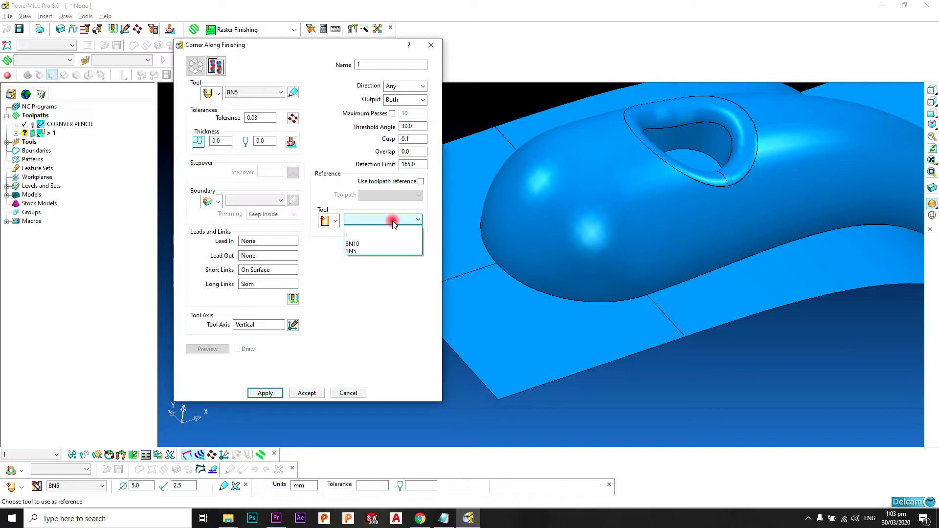
click(380, 245)
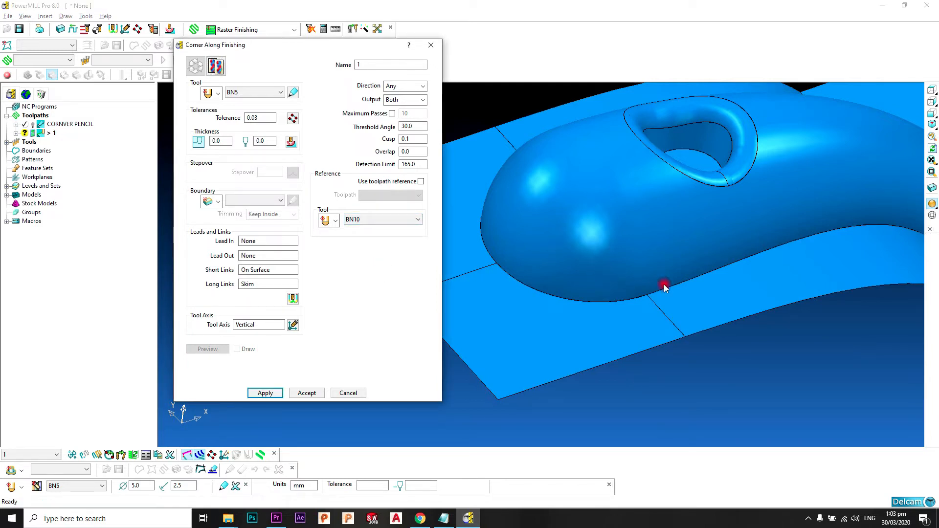
scroll(732, 271, down, 3)
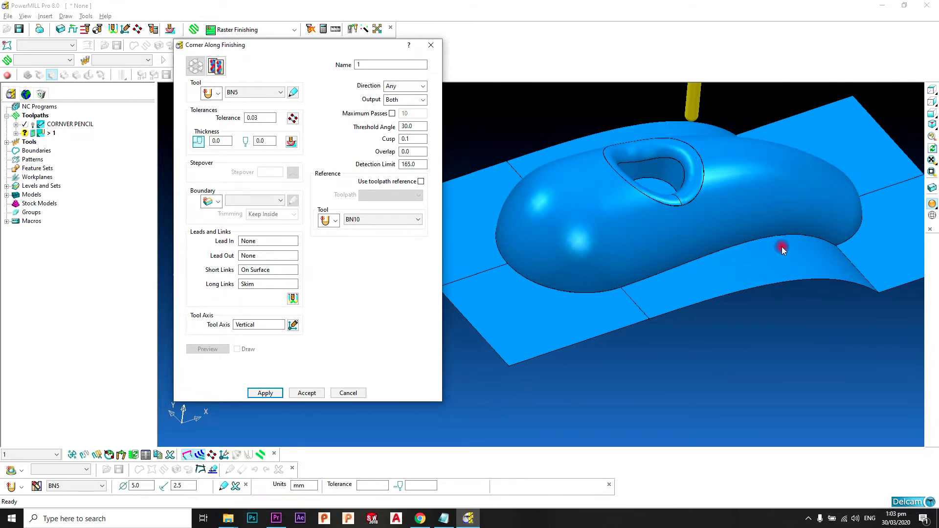
shift+middle_drag(788, 243, 751, 250)
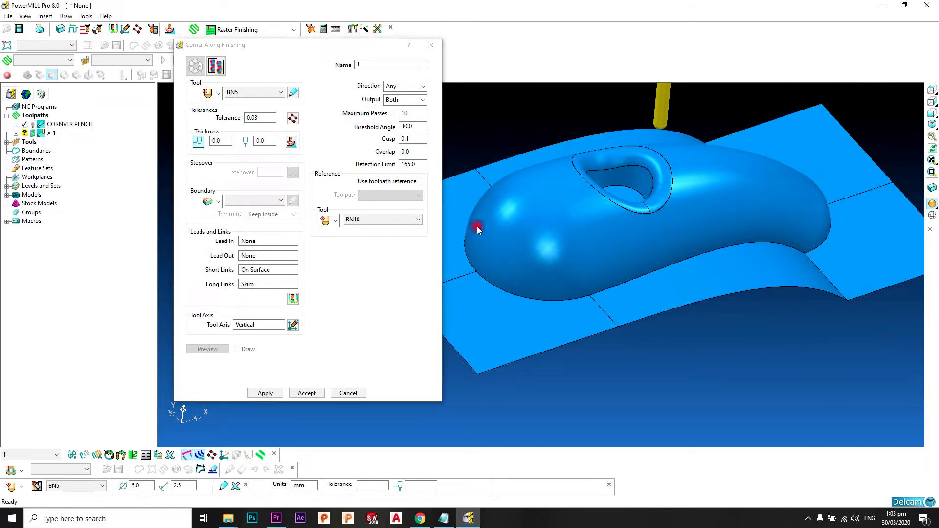
Name the toolpath CORNER ALONG FINISHING, keeping its output at Both and its direction at Any.
click(366, 66)
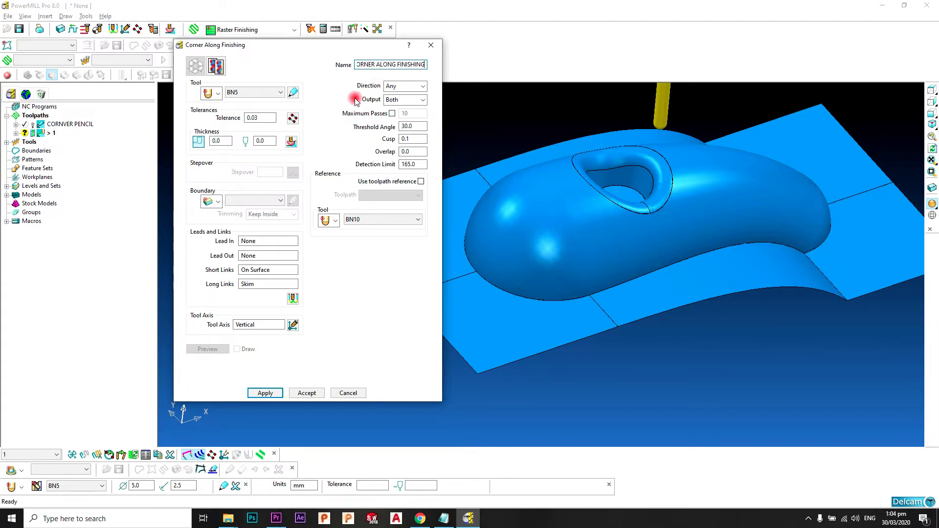
click(400, 100)
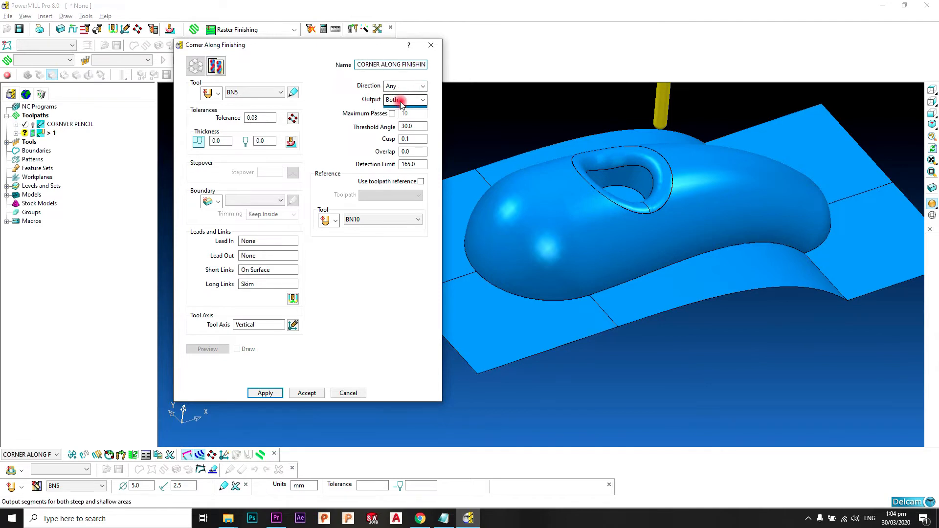
click(401, 100)
click(416, 86)
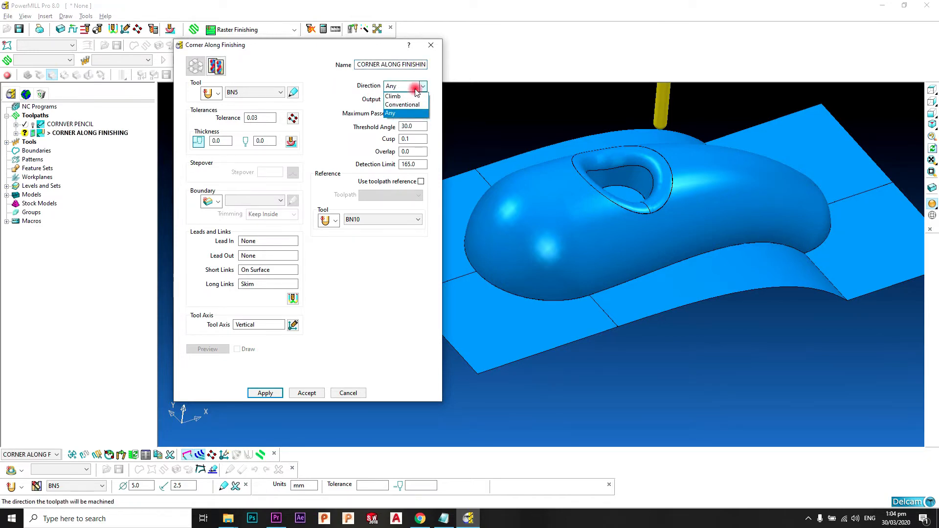
click(416, 90)
Set the cusp to 0.03 and calculate the corner along toolpath.
click(385, 141)
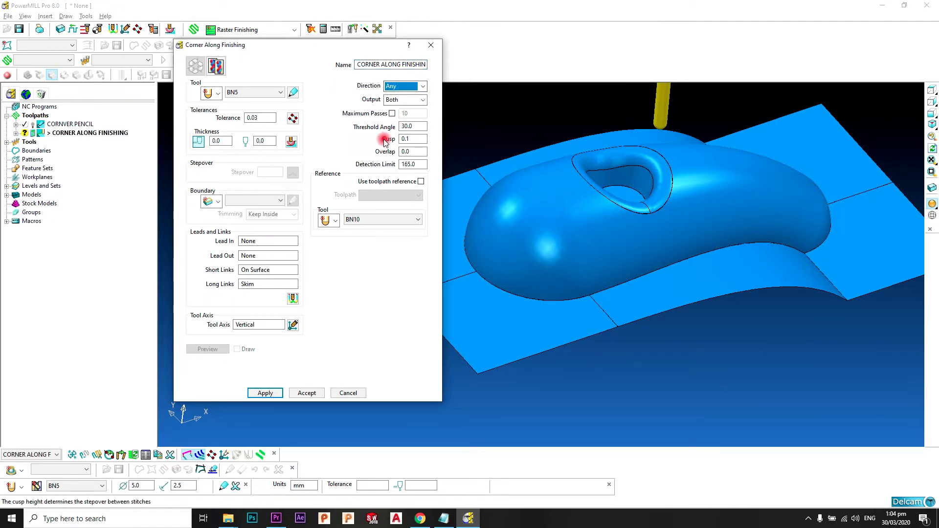
click(412, 141)
double_click(417, 139)
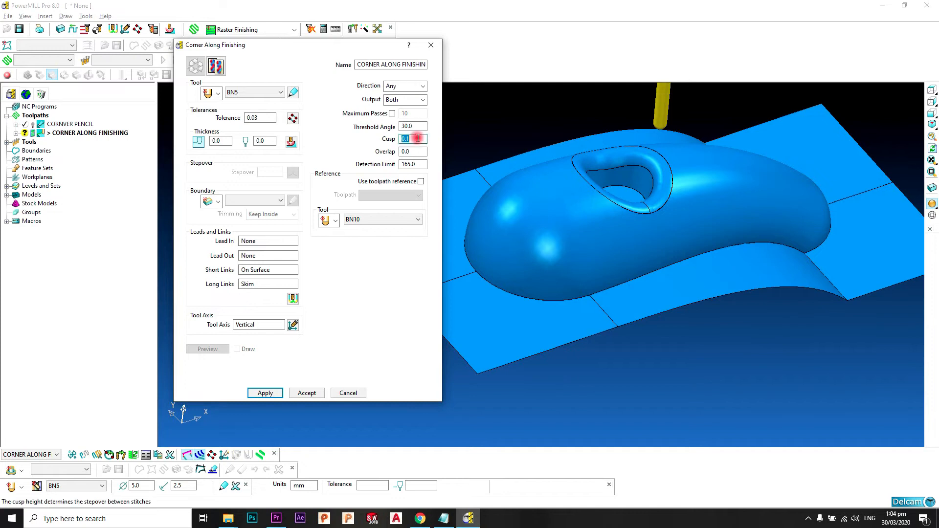
double_click(417, 139)
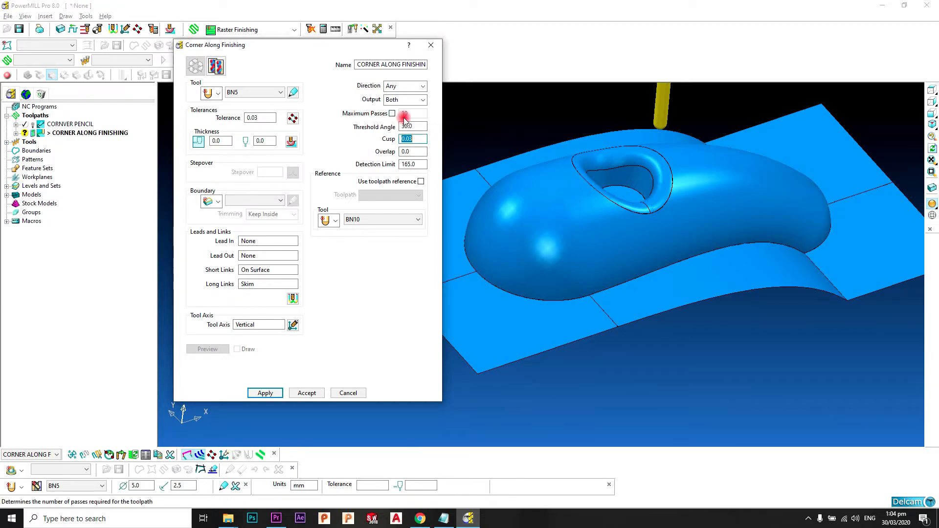
middle_drag(613, 266, 634, 245)
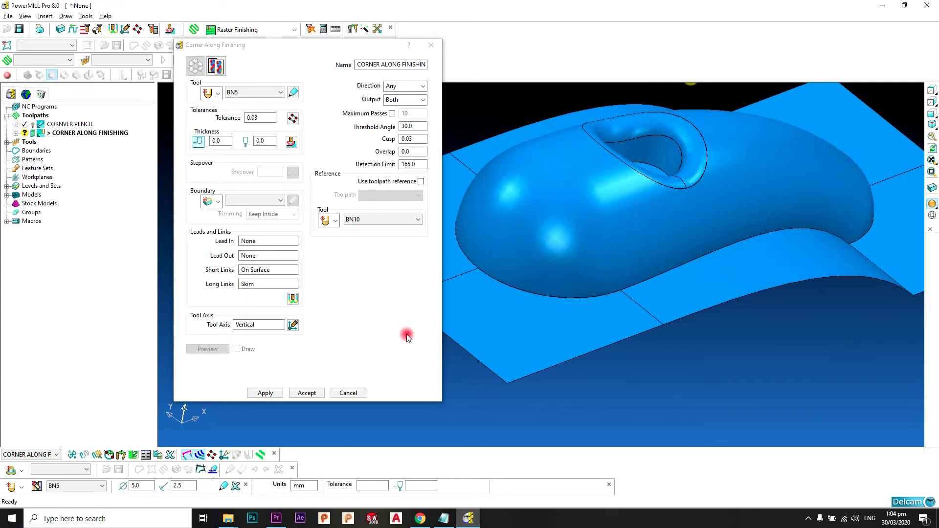
click(265, 394)
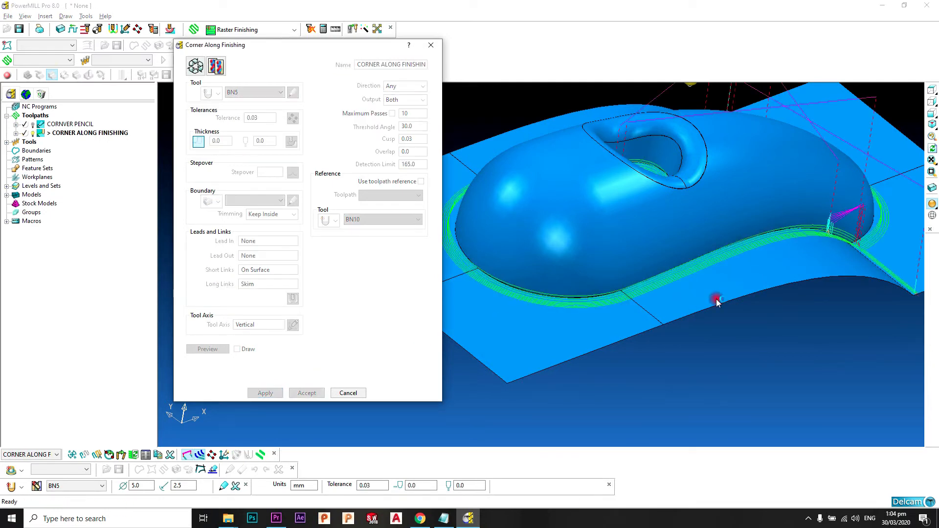
Examine the spacing and number of corner along passes around the raised body's base.
scroll(716, 302, up, 6)
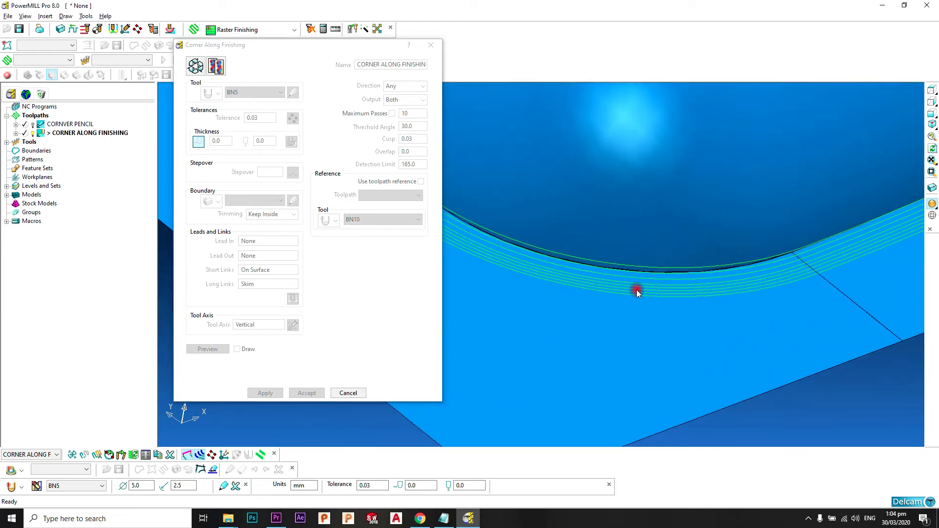
scroll(636, 289, down, 8)
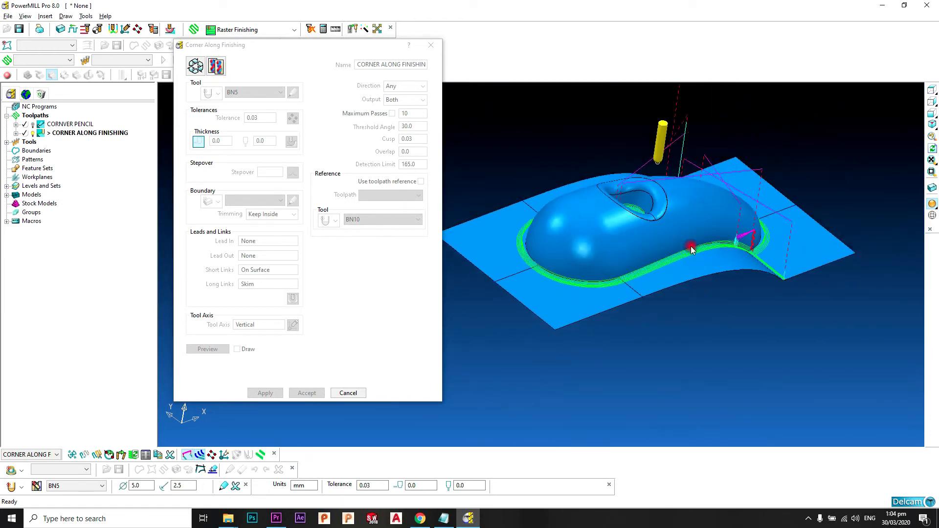
middle_drag(691, 245, 631, 262)
scroll(631, 262, up, 8)
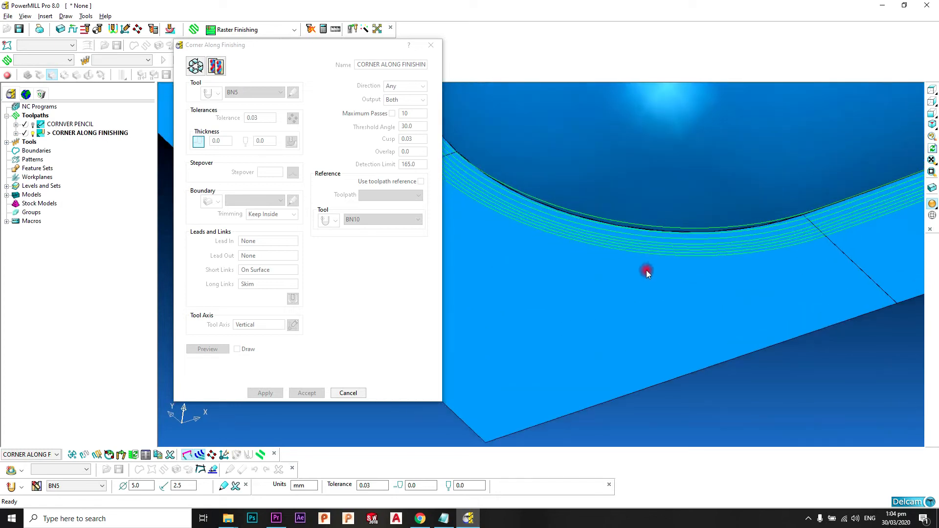
scroll(642, 268, up, 3)
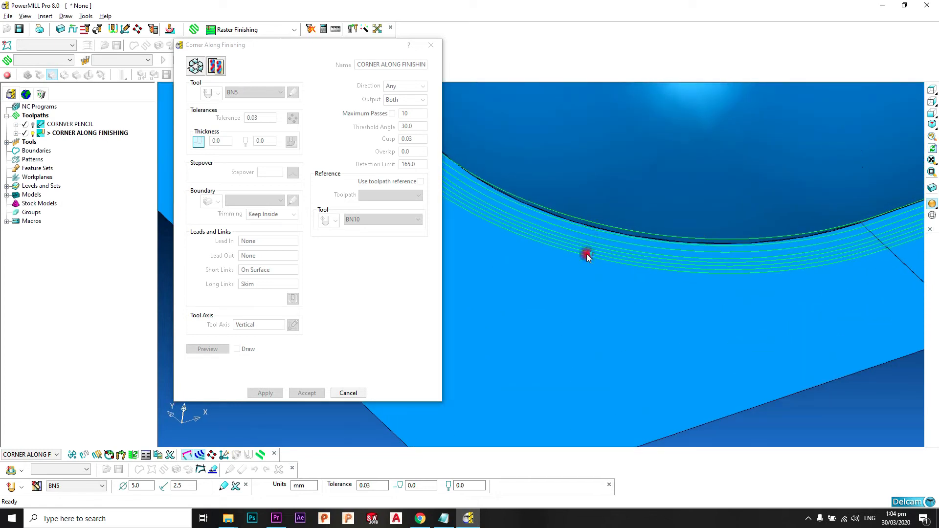
scroll(600, 239, down, 8)
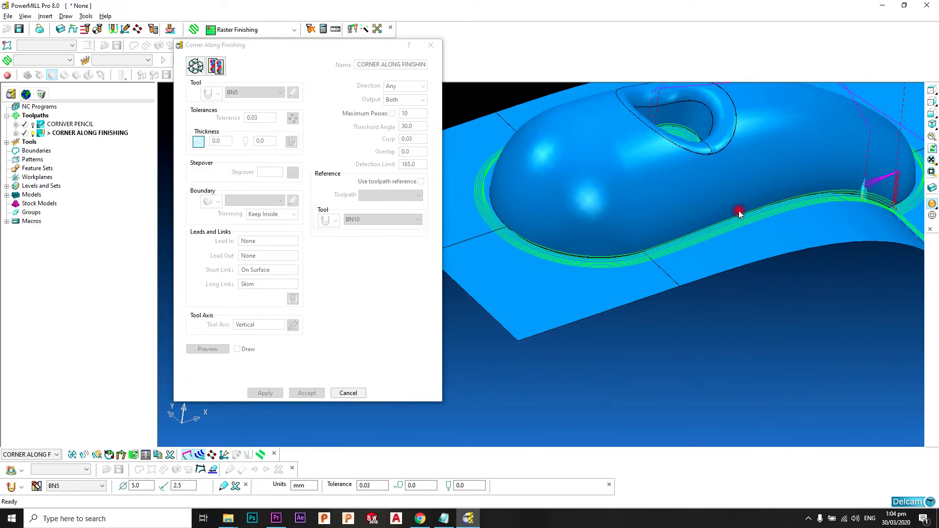
middle_drag(600, 253, 642, 252)
scroll(582, 233, down, 3)
scroll(583, 285, up, 10)
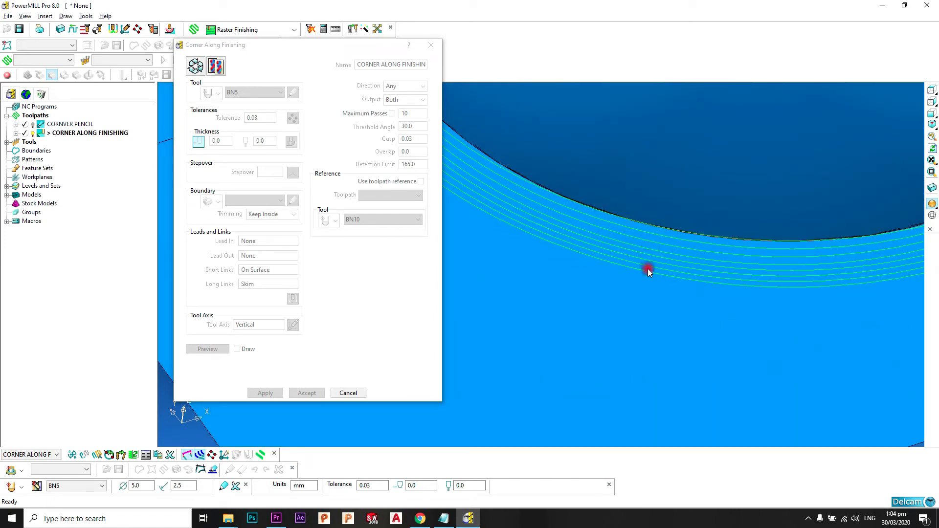
middle_drag(647, 268, 724, 200)
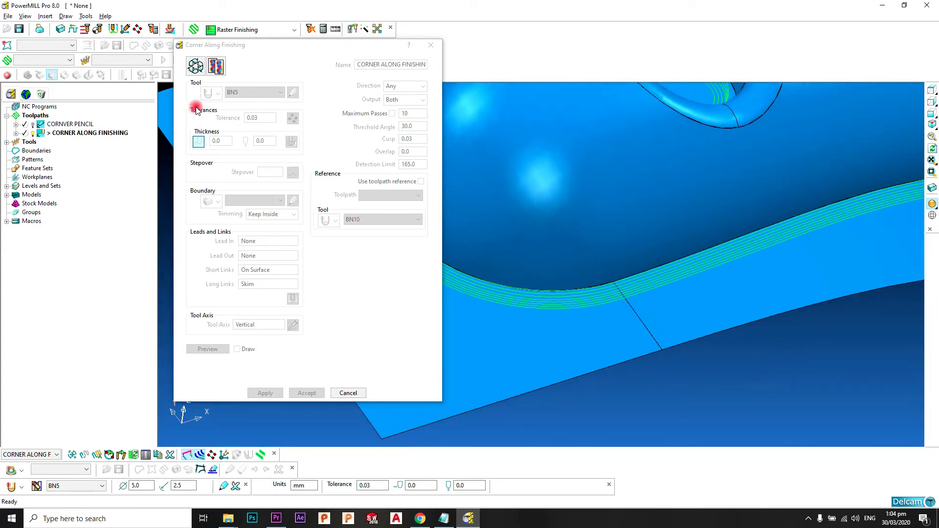
Reopen the corner along toolpath for editing, enable a maximum of 20 passes and recalculate it.
click(196, 67)
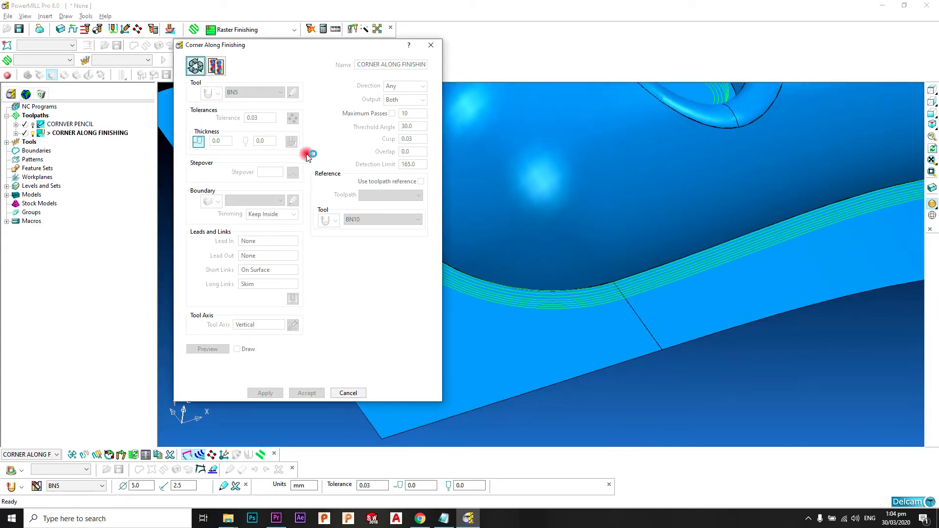
click(391, 113)
double_click(410, 114)
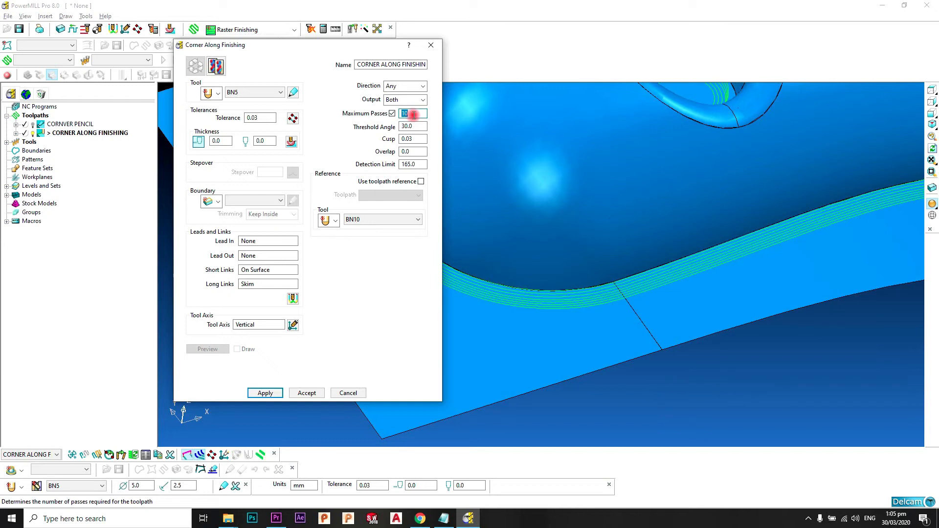
text(20)
click(264, 394)
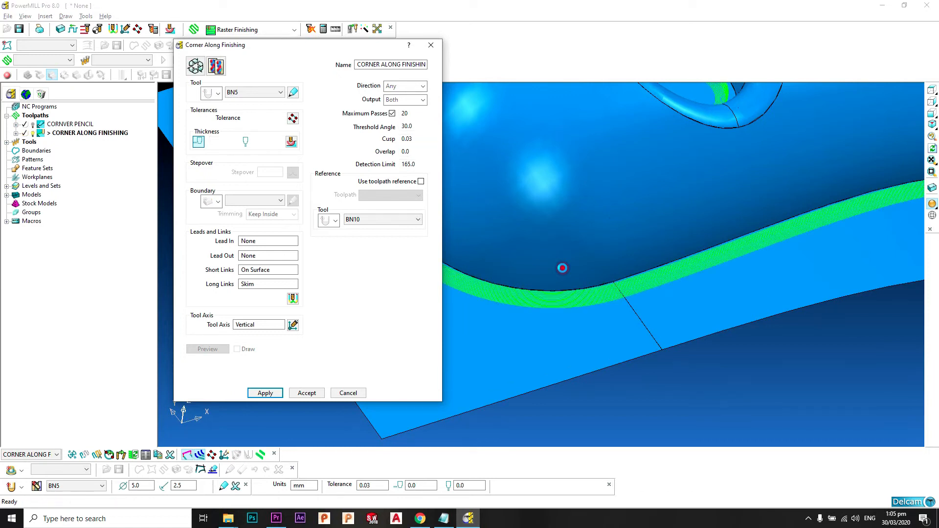
middle_drag(641, 274, 563, 220)
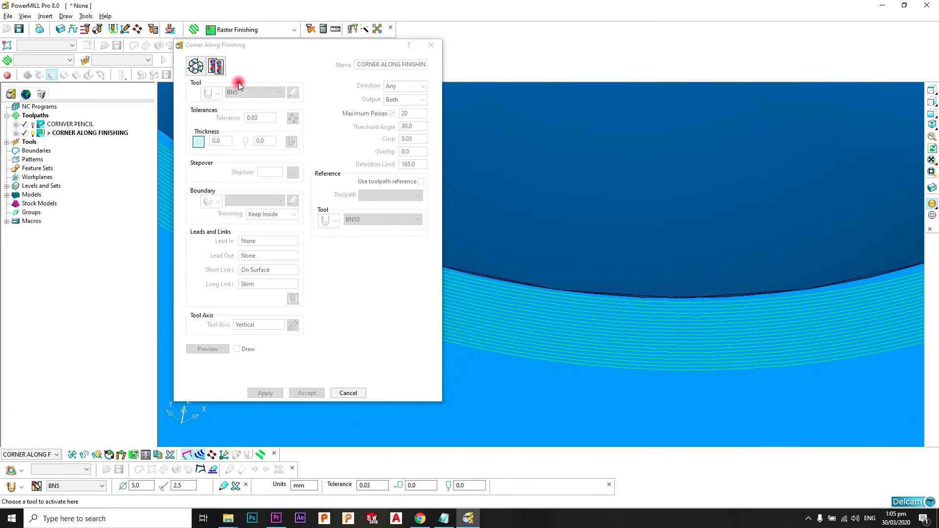
Set the maximum passes to 5, recalculate the corner along toolpath and close its settings.
click(196, 65)
double_click(415, 115)
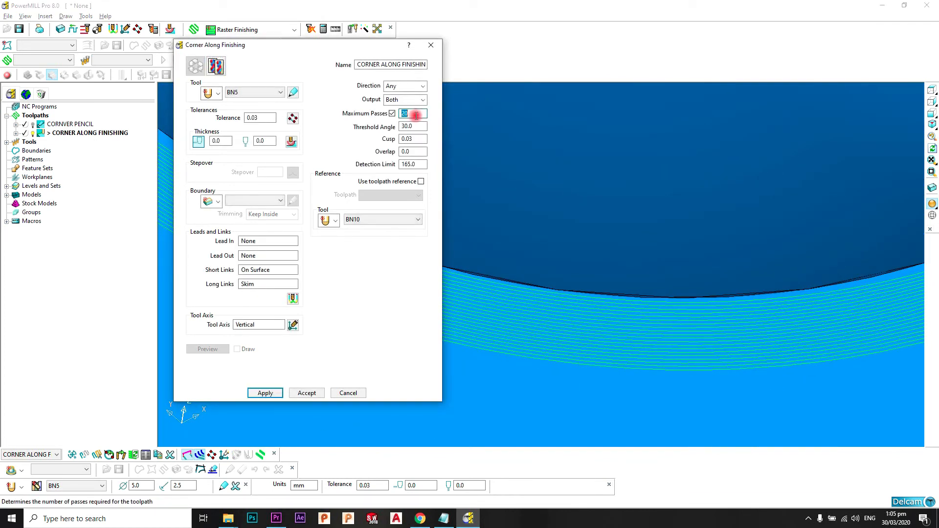
text(5)
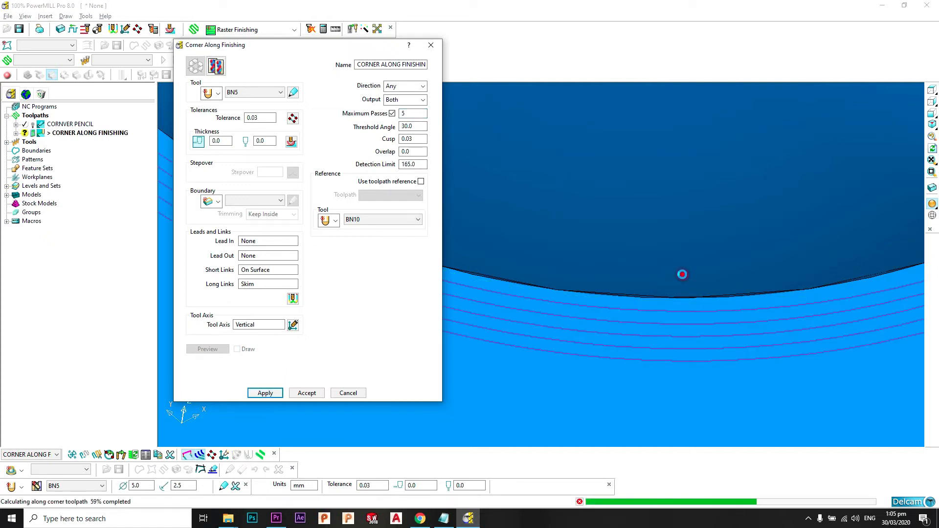
scroll(682, 283, down, 5)
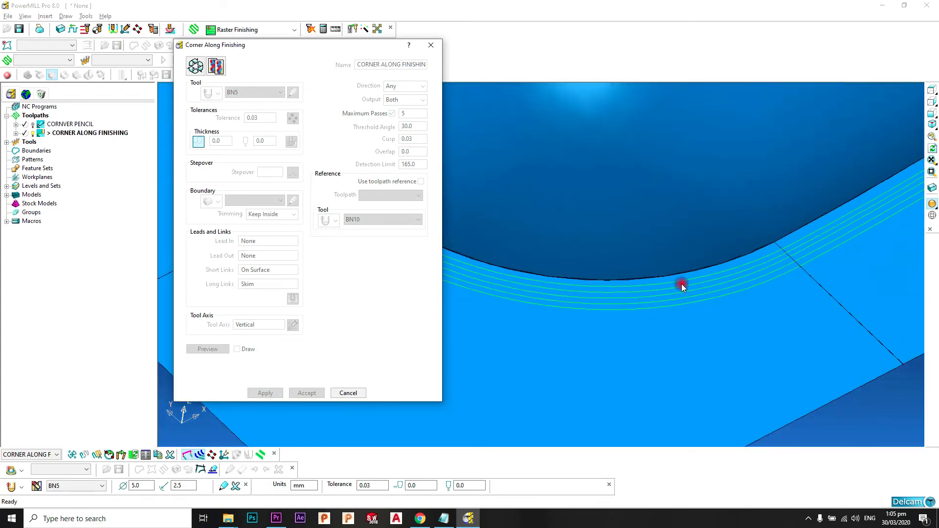
scroll(682, 283, up, 3)
scroll(682, 283, down, 5)
scroll(682, 284, down, 8)
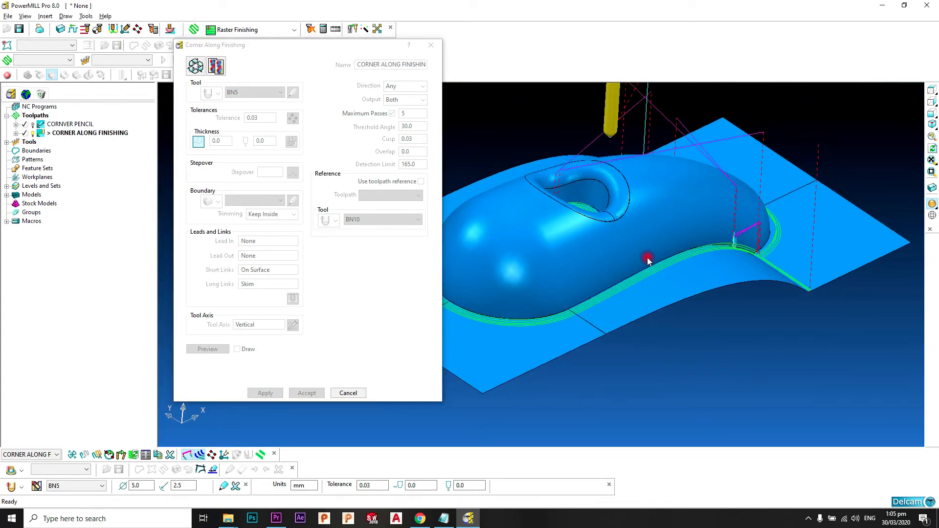
scroll(688, 277, up, 1)
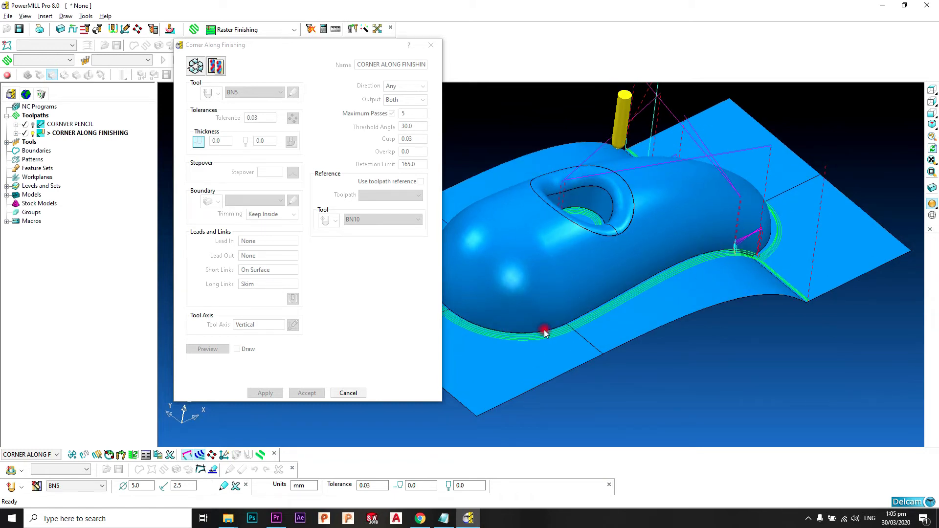
shift+middle_drag(544, 331, 576, 329)
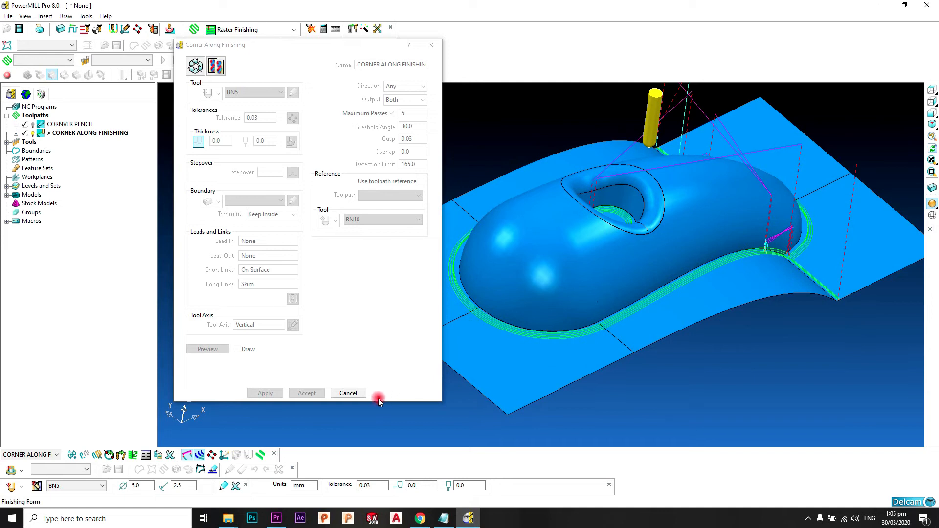
click(348, 393)
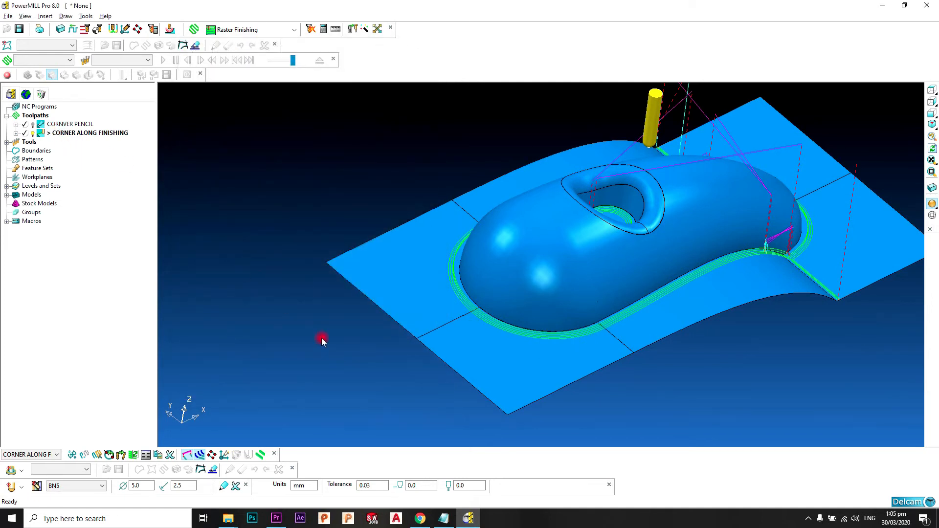
Check the strategy list in Notepad and create a new Corner Stitch Finishing toolpath.
click(444, 518)
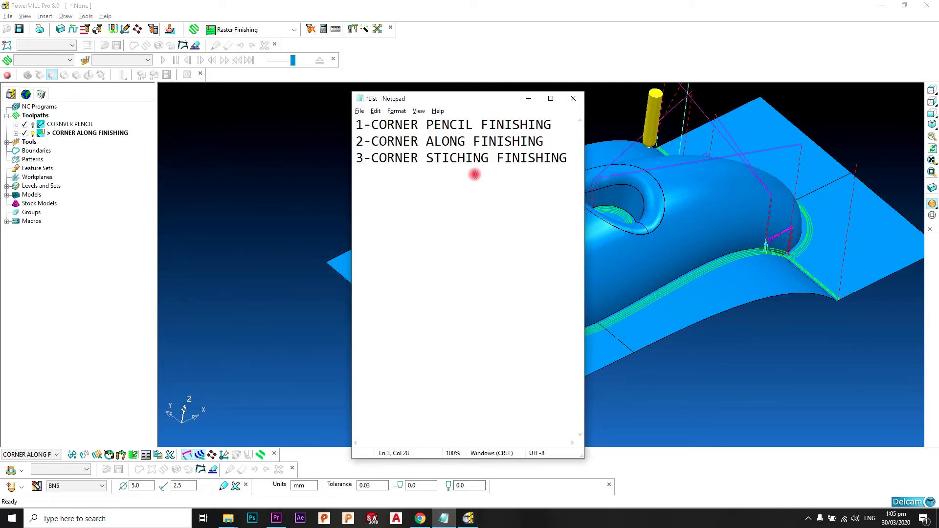
click(284, 183)
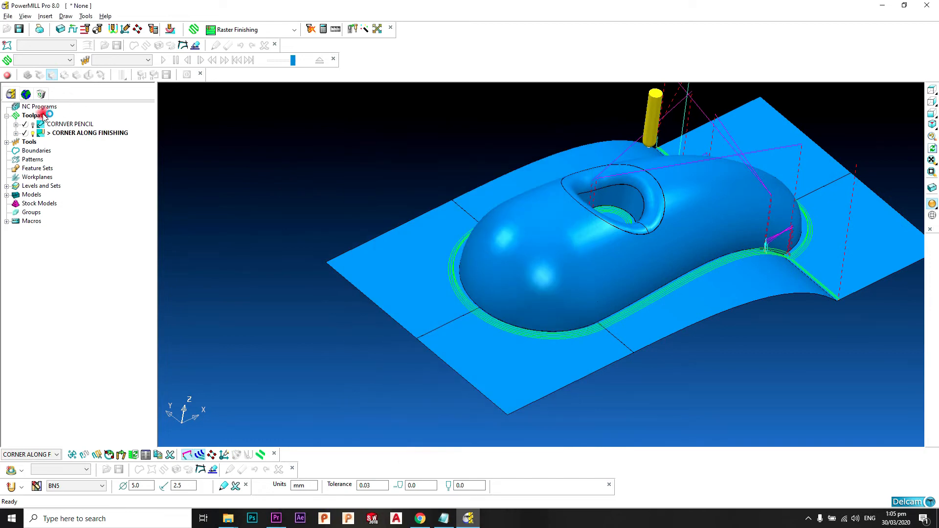
right_click(44, 116)
click(87, 152)
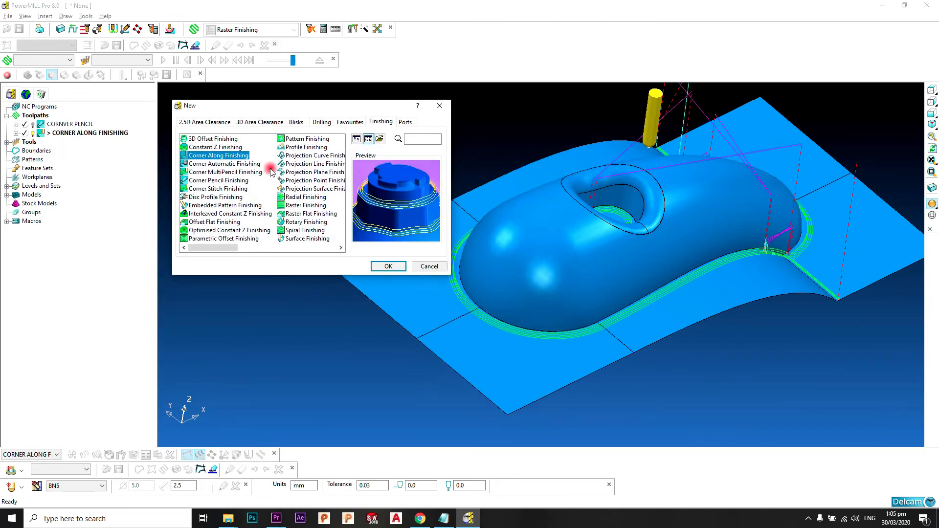
click(228, 188)
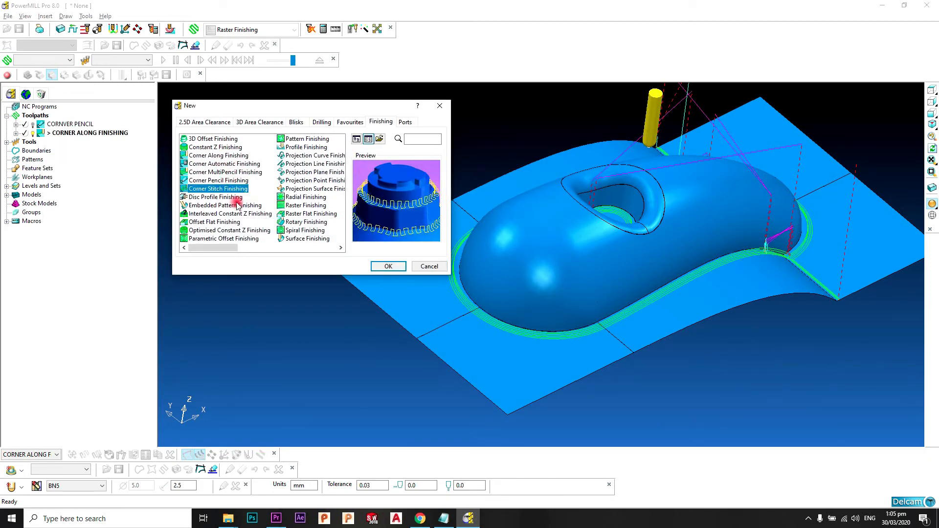
click(389, 266)
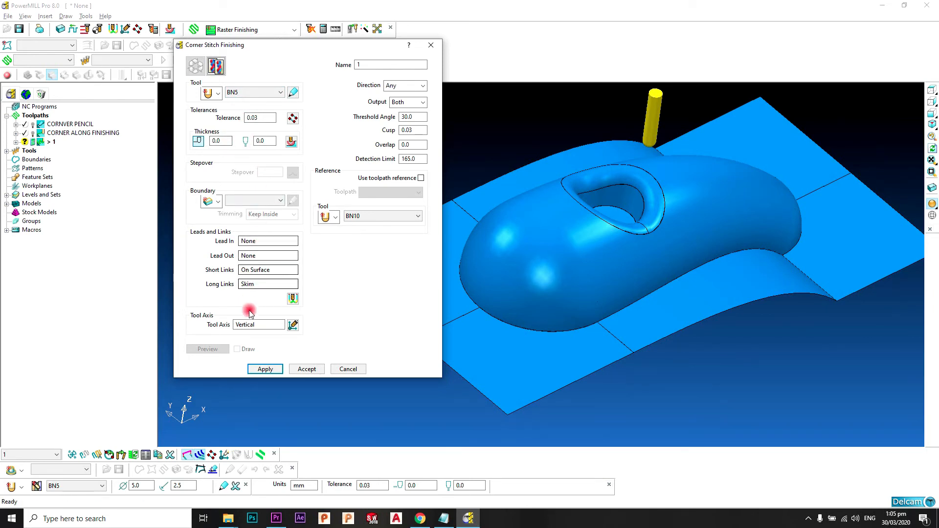
Check the direction, output and reference tool options in the corner stitch finishing settings.
click(413, 87)
click(410, 89)
click(414, 102)
click(413, 102)
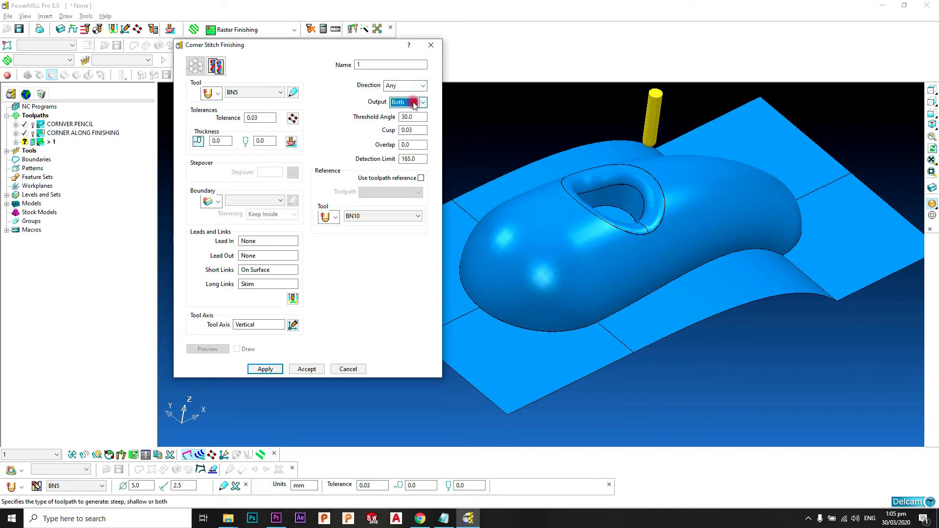
click(414, 103)
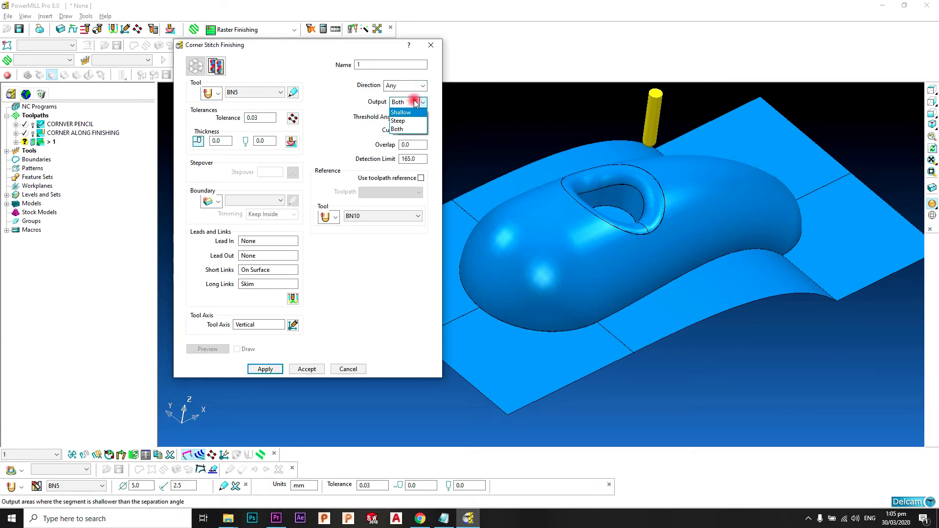
click(408, 125)
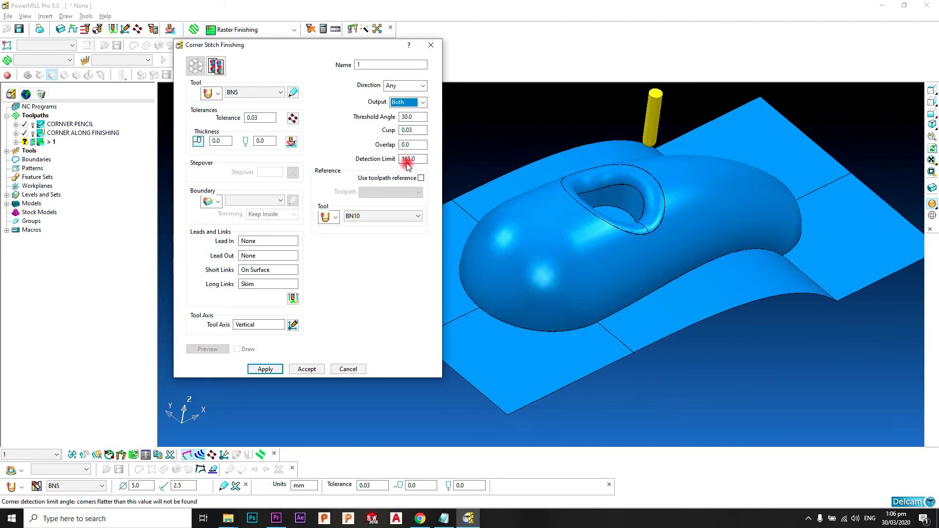
click(364, 216)
click(378, 220)
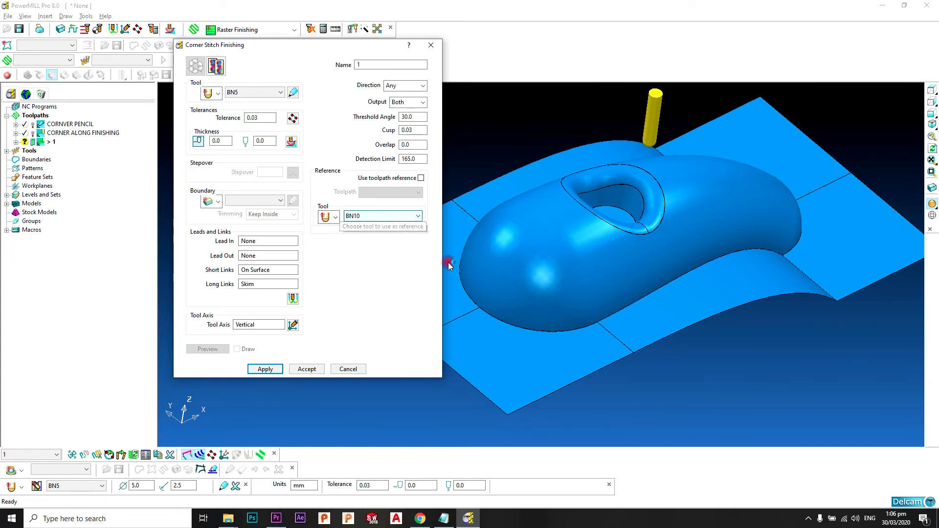
Name the toolpath CONRNER STICH and calculate it.
shift+middle_drag(700, 246, 705, 226)
scroll(751, 219, down, 3)
scroll(716, 213, up, 4)
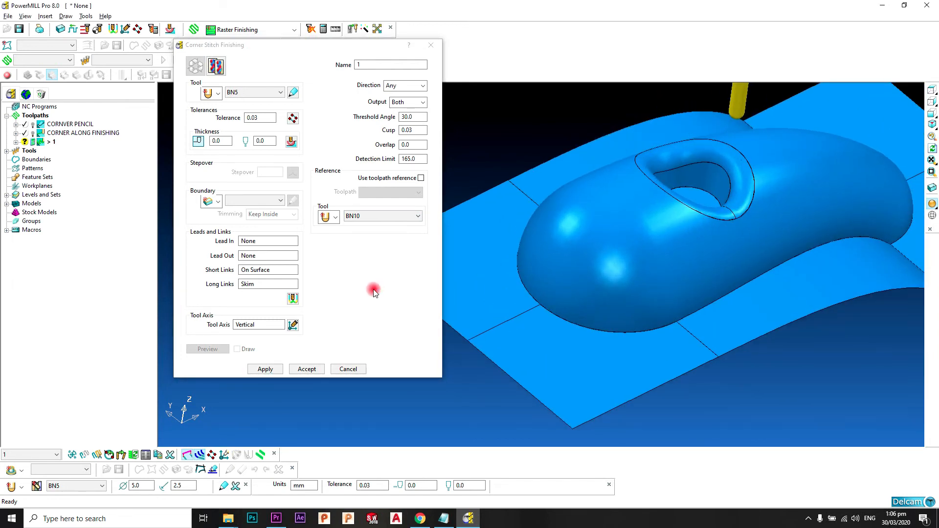
click(413, 65)
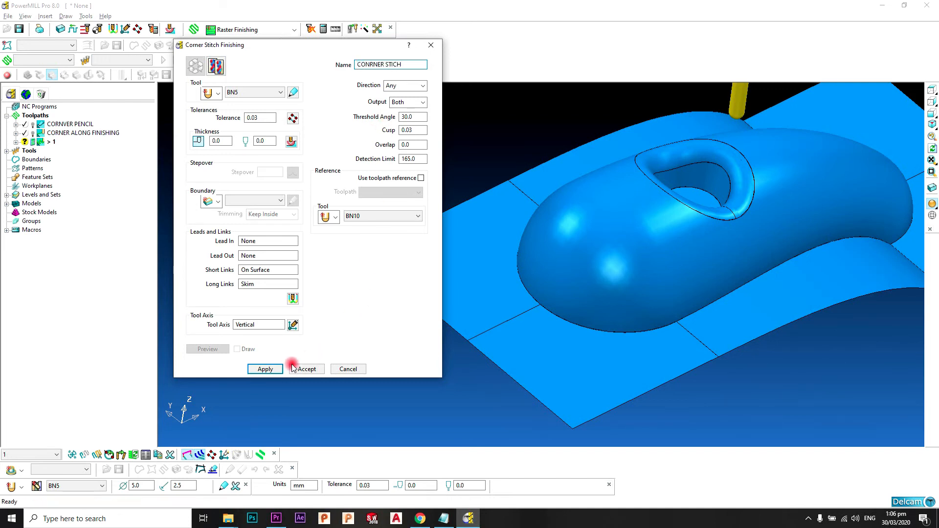
click(276, 369)
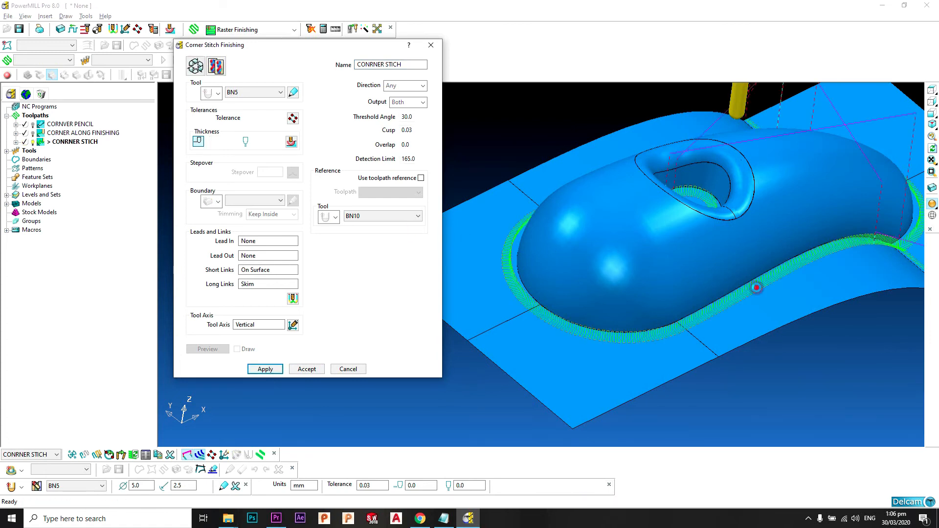
Examine the corner stitch pattern along the base of the raised body.
scroll(662, 278, up, 4)
scroll(616, 291, up, 5)
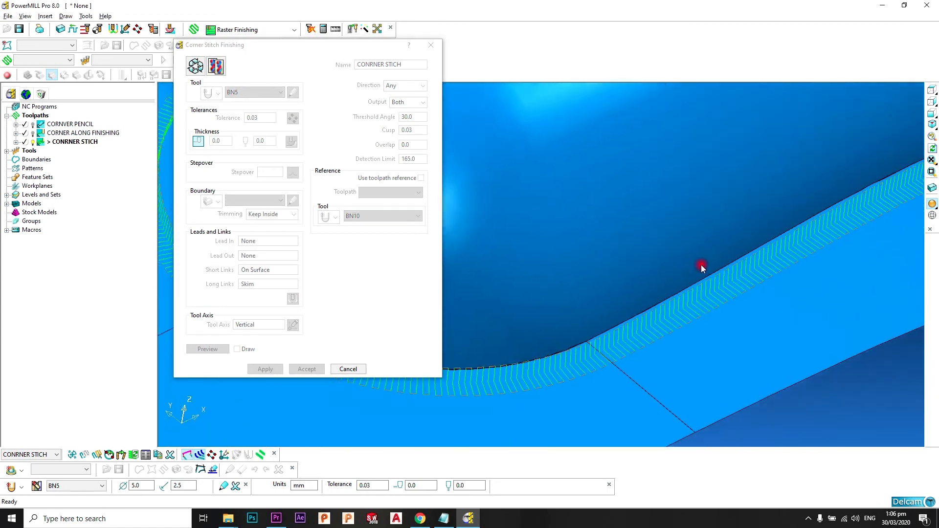
scroll(650, 293, down, 1)
scroll(650, 292, up, 2)
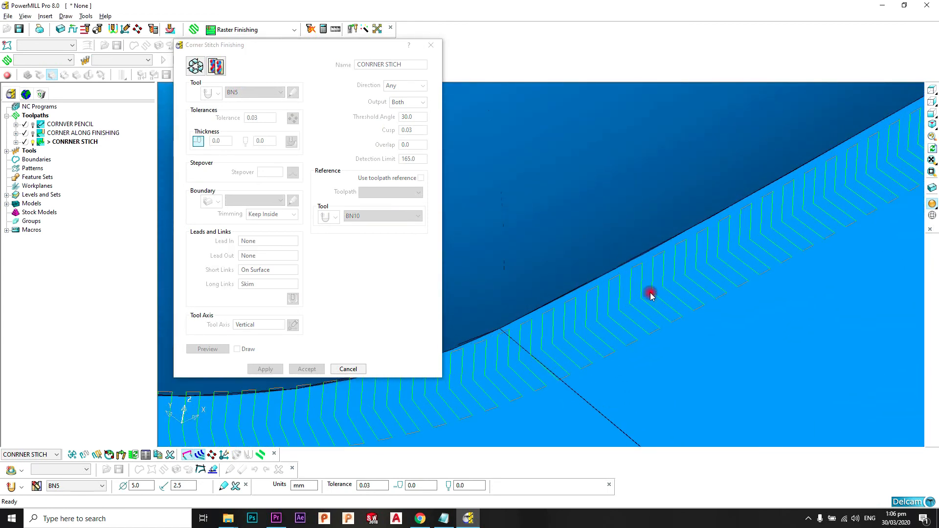
scroll(650, 292, down, 3)
shift+middle_drag(672, 281, 657, 275)
scroll(656, 277, up, 1)
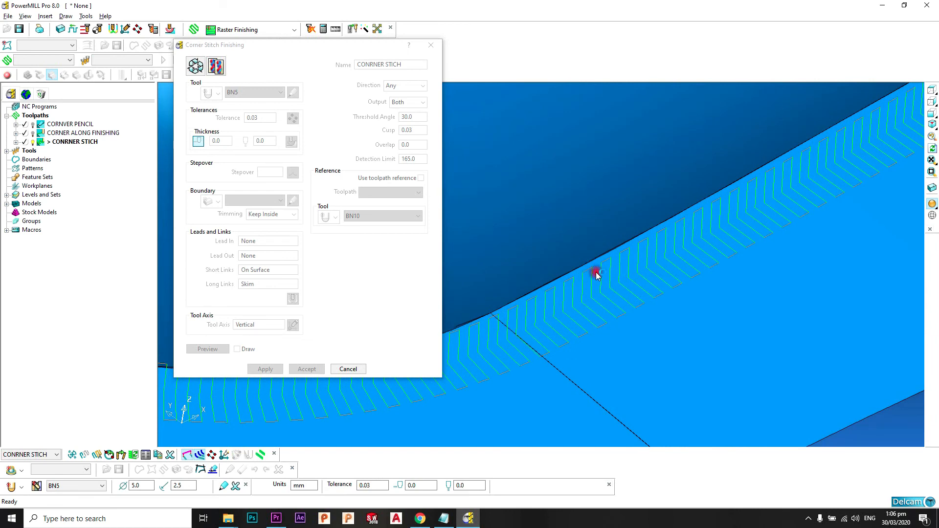
scroll(774, 240, down, 3)
shift+middle_drag(785, 203, 623, 297)
scroll(650, 274, up, 2)
scroll(685, 253, up, 1)
shift+middle_drag(690, 227, 831, 192)
scroll(763, 269, down, 2)
scroll(636, 273, up, 1)
scroll(705, 288, up, 3)
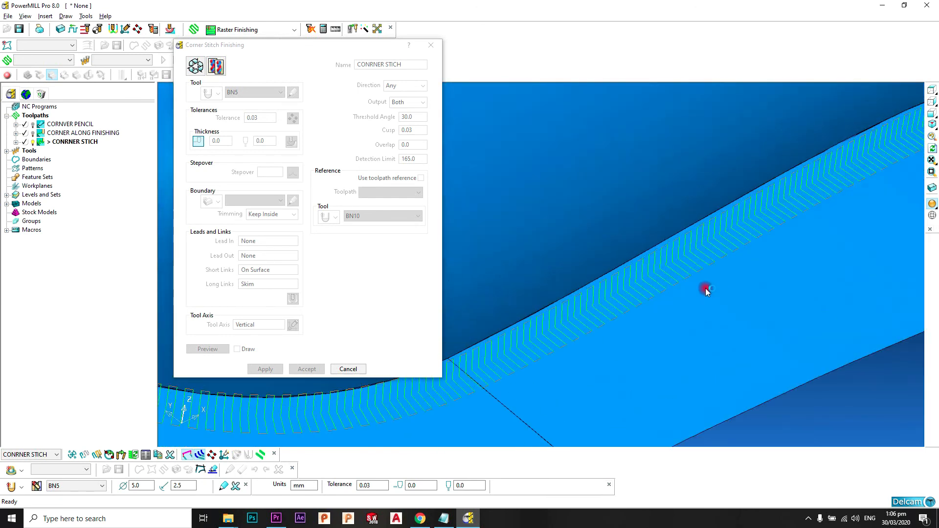
Examine the short links joining individual stitch passes up close and close the corner stitch settings.
shift+middle_drag(685, 281, 579, 200)
scroll(578, 200, up, 8)
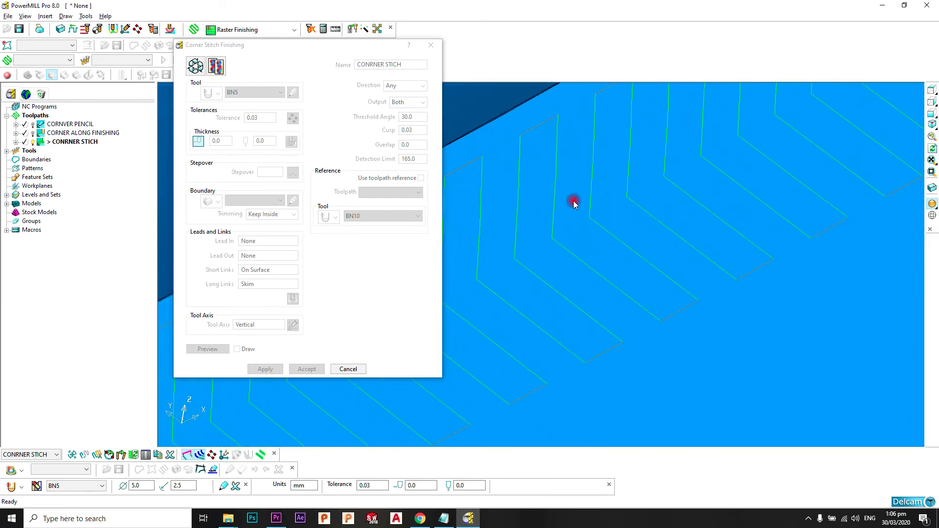
shift+middle_drag(533, 117, 511, 140)
scroll(511, 140, up, 2)
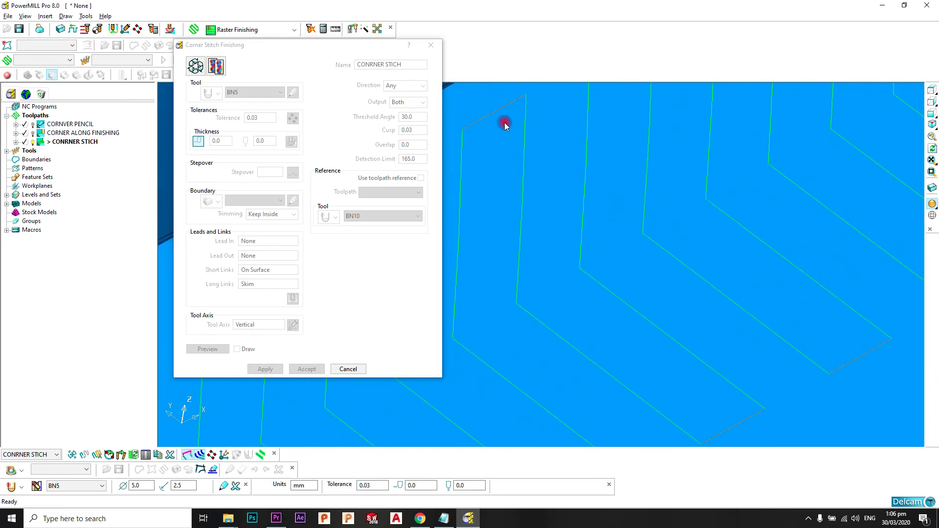
shift+middle_drag(504, 120, 520, 129)
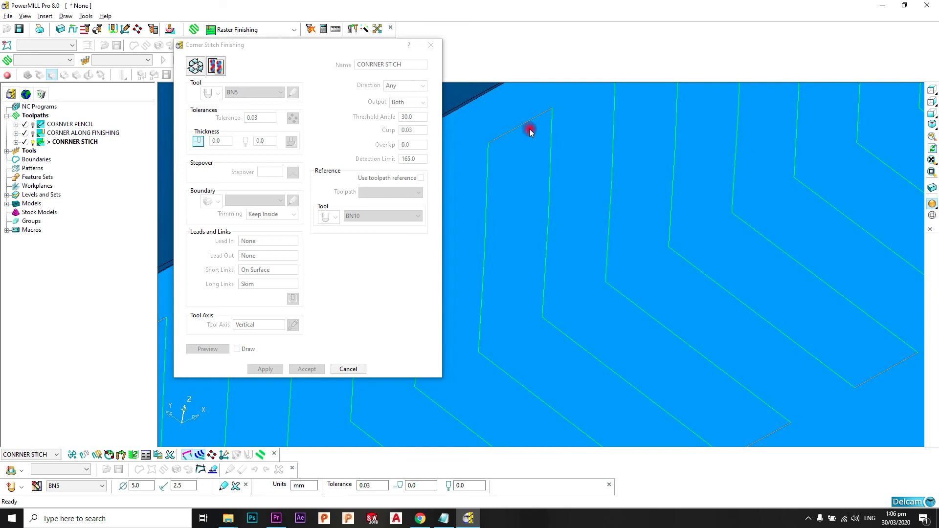
click(348, 369)
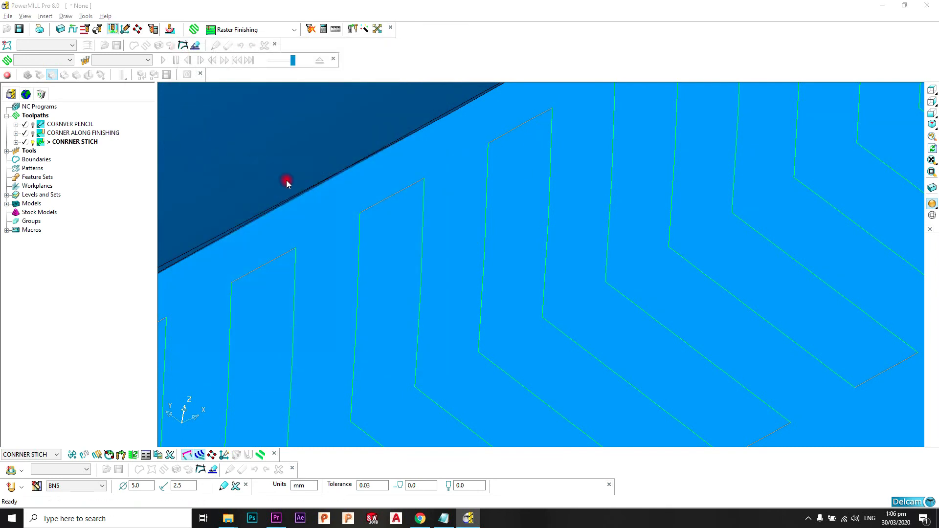
Change the stitch toolpath's short links to Circular Arc and apply the links.
click(313, 186)
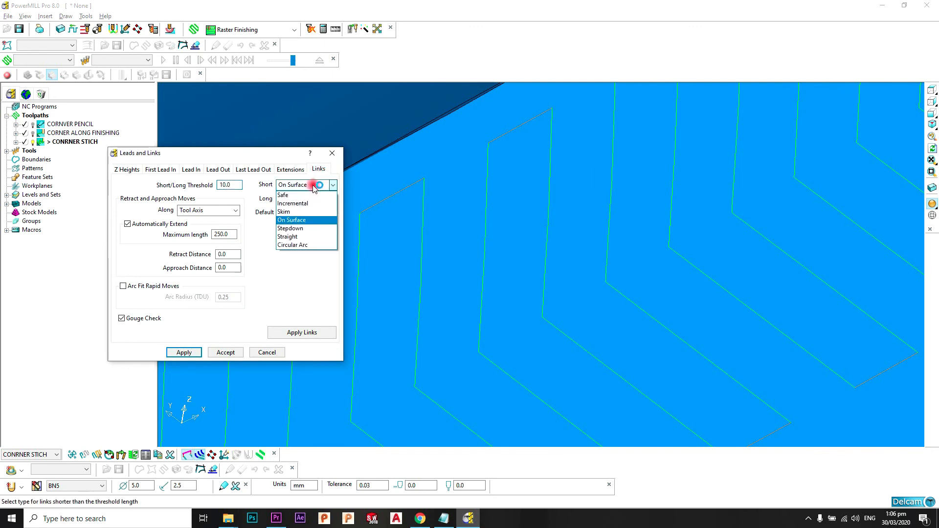
click(310, 245)
click(304, 331)
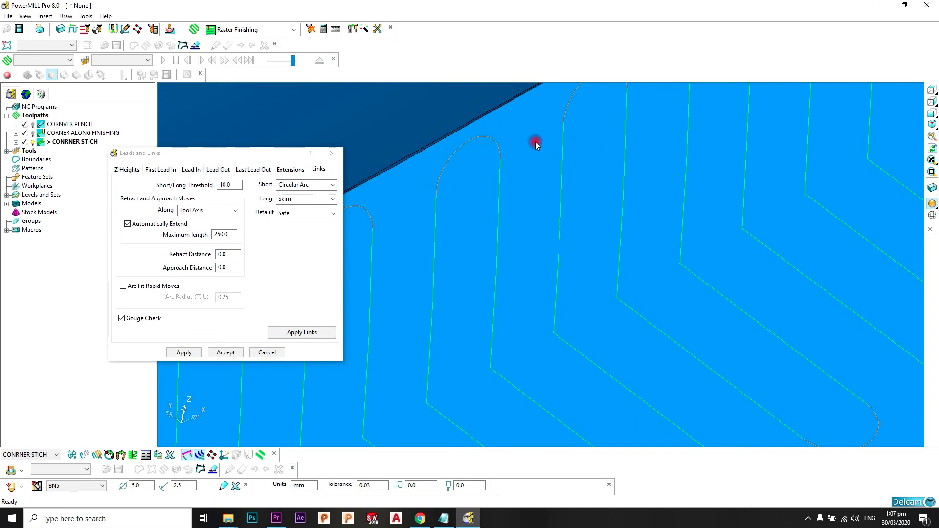
Inspect the arc-linked stitch passes around the whole model and accept the Leads and Links settings.
scroll(536, 143, down, 5)
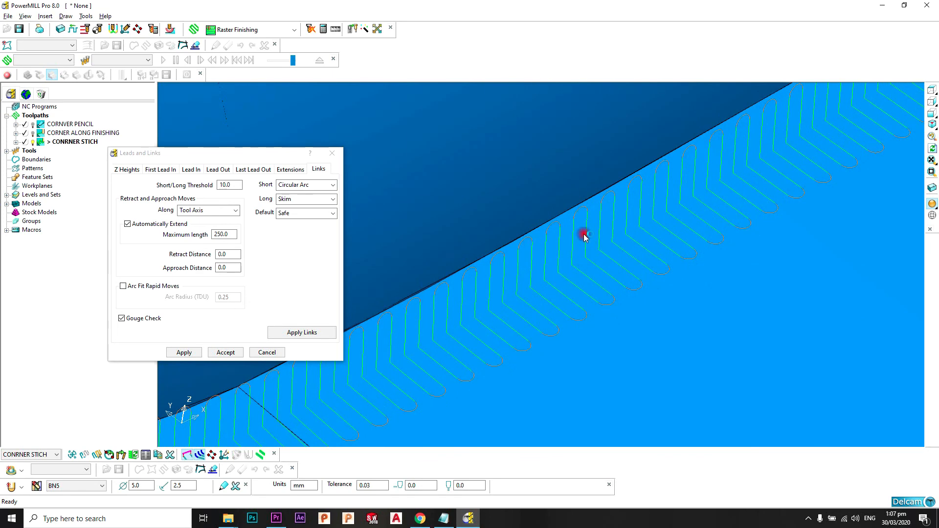
scroll(583, 234, down, 8)
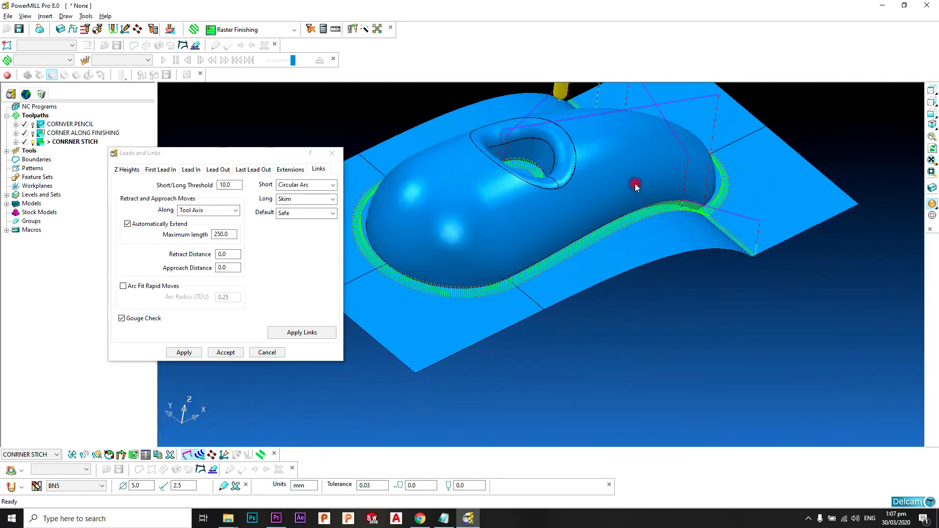
middle_drag(635, 184, 589, 247)
scroll(639, 260, up, 3)
scroll(585, 244, down, 3)
shift+middle_drag(477, 282, 560, 230)
click(226, 352)
scroll(486, 249, up, 3)
middle_drag(486, 250, 515, 233)
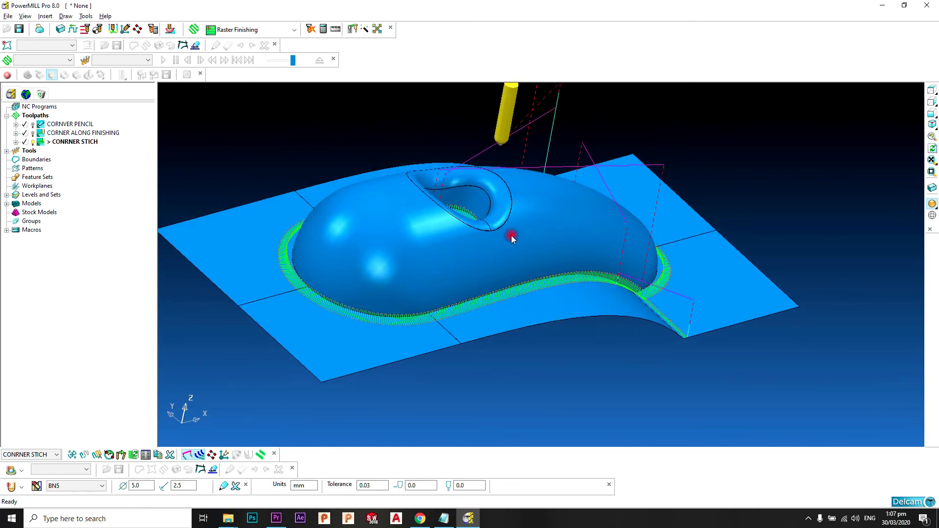